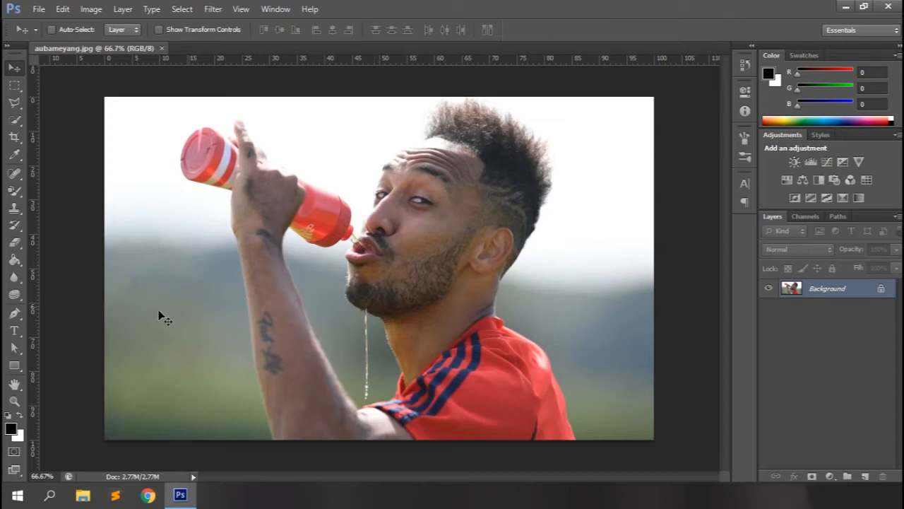
Activate the Smudge tool and look through its brush presets, brush tip settings and blending modes
click(16, 277)
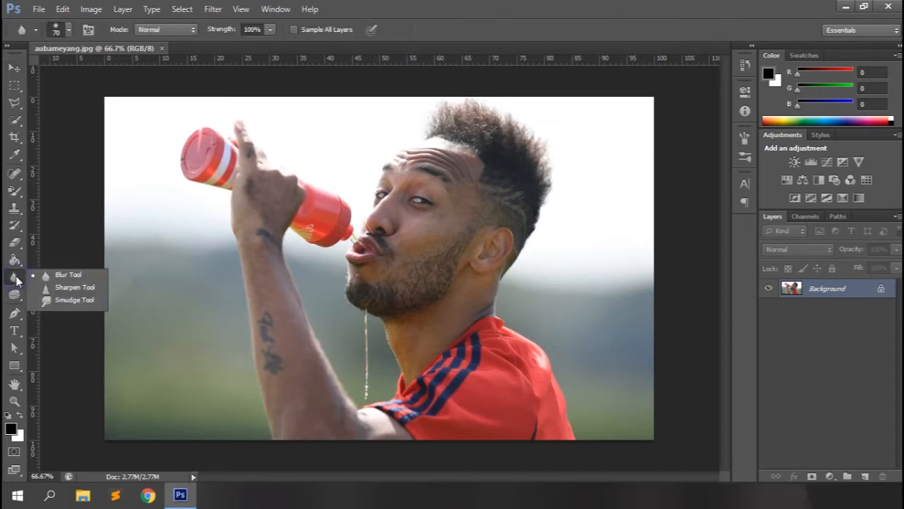
click(65, 300)
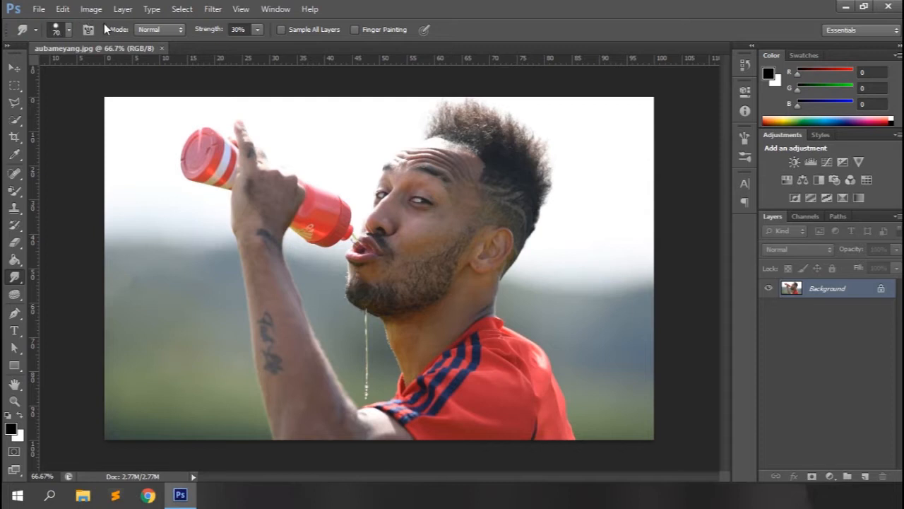
click(69, 32)
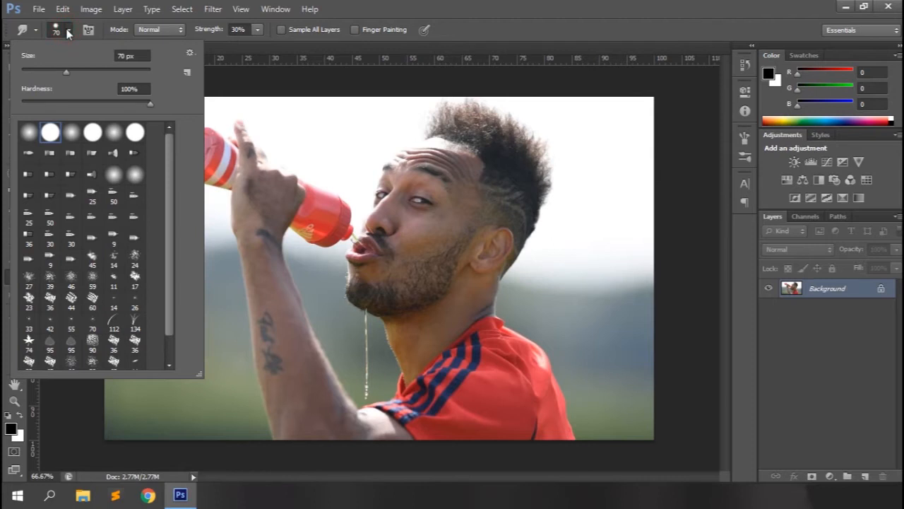
click(88, 30)
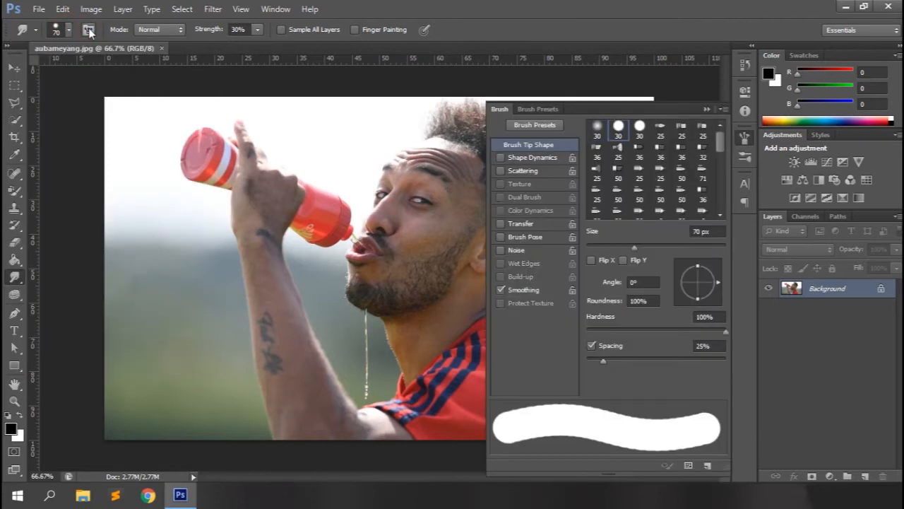
click(147, 30)
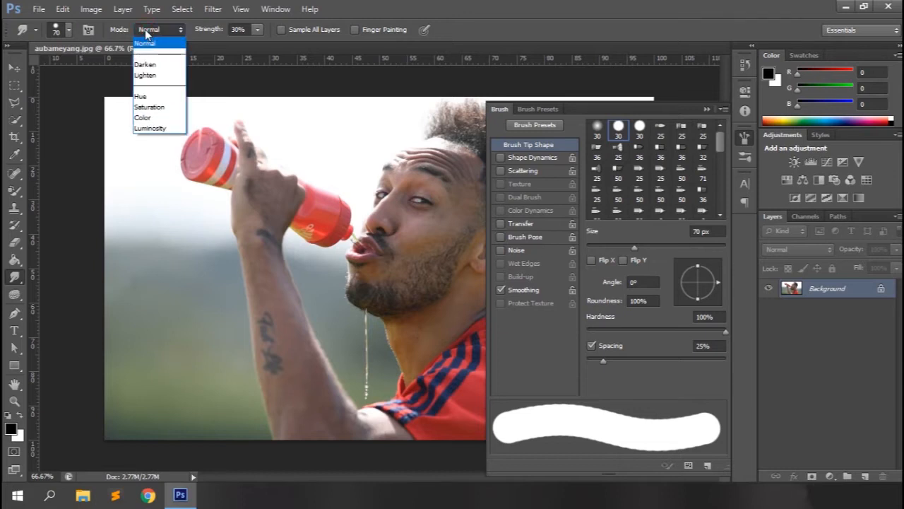
click(145, 29)
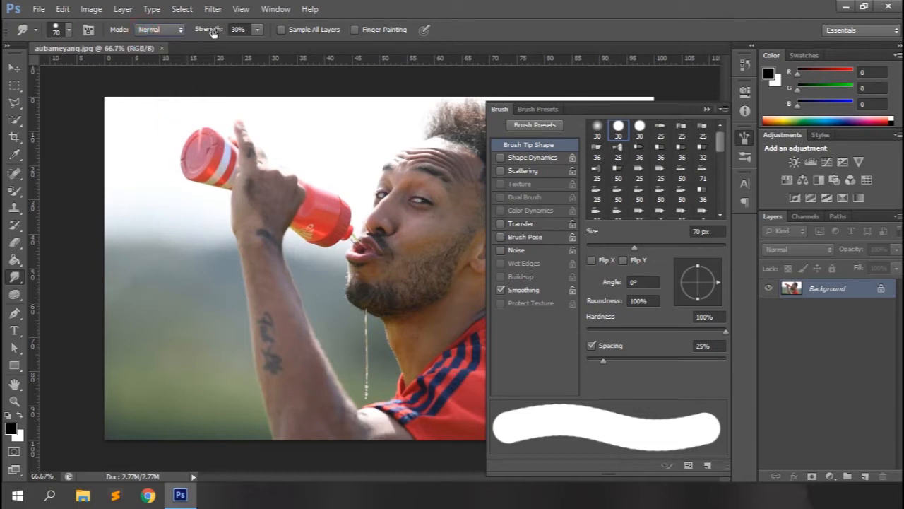
click(706, 109)
Try smudging the wrist and forearm at 30% and at 100% strength, and undo the strokes
drag(242, 252, 262, 269)
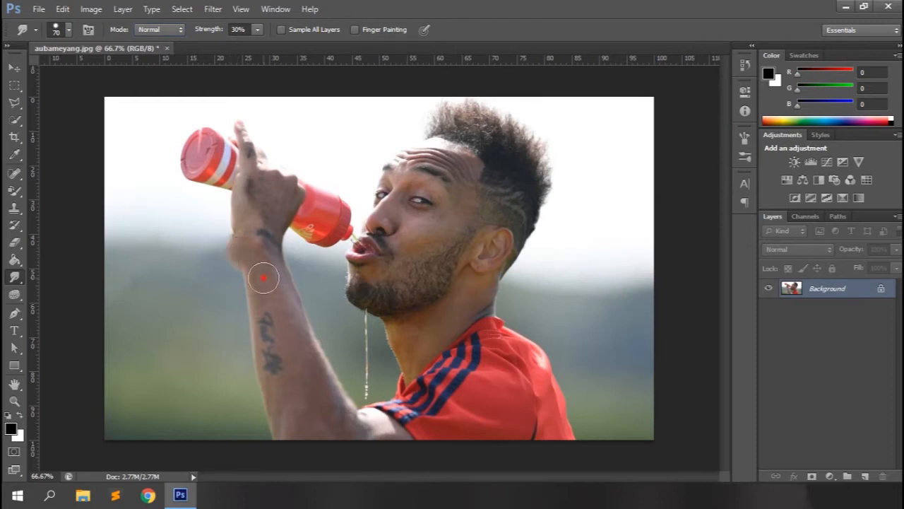
drag(209, 30, 335, 34)
drag(250, 241, 207, 248)
drag(265, 273, 216, 275)
key(ctrl+alt+z)
key(ctrl+alt+z)
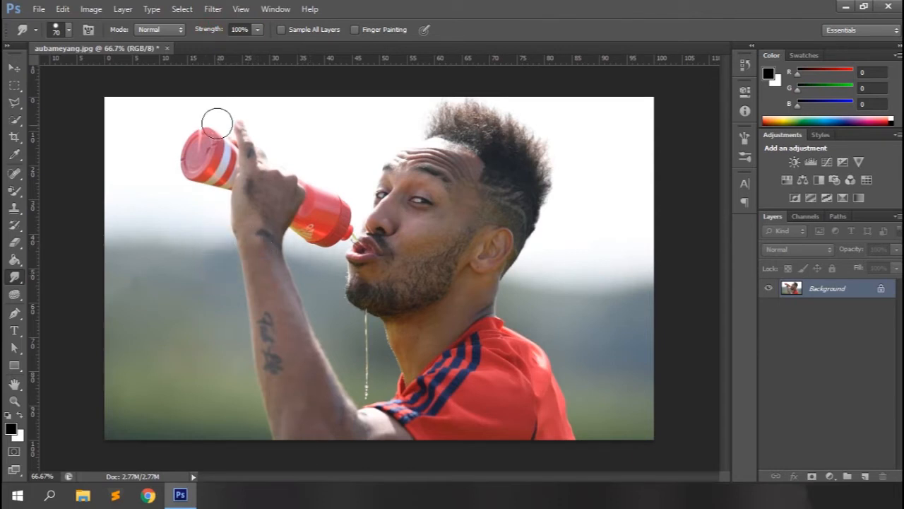
Try Finger Painting at 30% strength with short strokes on the background beside the head and shoulder, and undo them
drag(218, 34, 198, 35)
click(276, 40)
drag(615, 180, 597, 183)
drag(615, 229, 602, 233)
drag(541, 335, 519, 327)
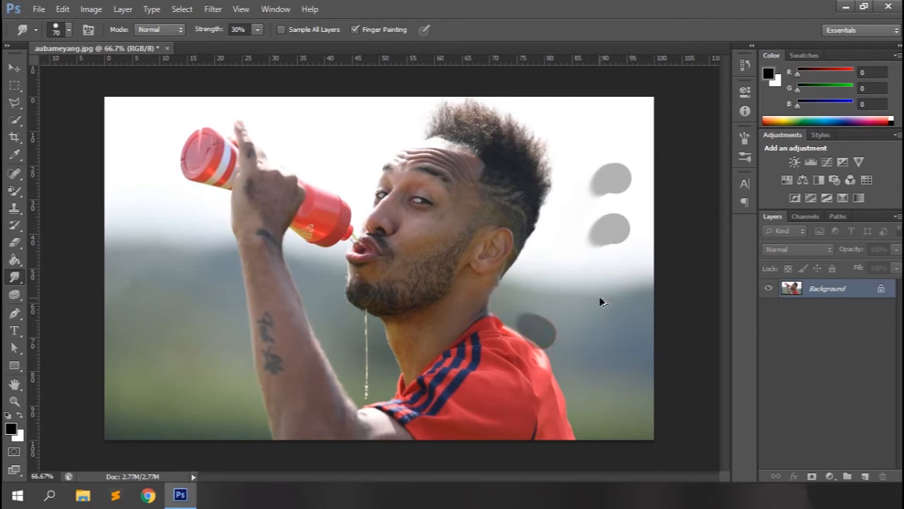
key(ctrl+alt+z)
key(ctrl+alt+z)
key(ctrl+alt+z)
Turn off Finger Painting, try a smudge stroke from the background into the hair, and undo it
click(354, 29)
mouse_move(609, 161)
mouse_down()
mouse_move(549, 180)
mouse_move(577, 198)
mouse_move(500, 202)
mouse_up()
key(ctrl+alt+z)
key(ctrl+alt+z)
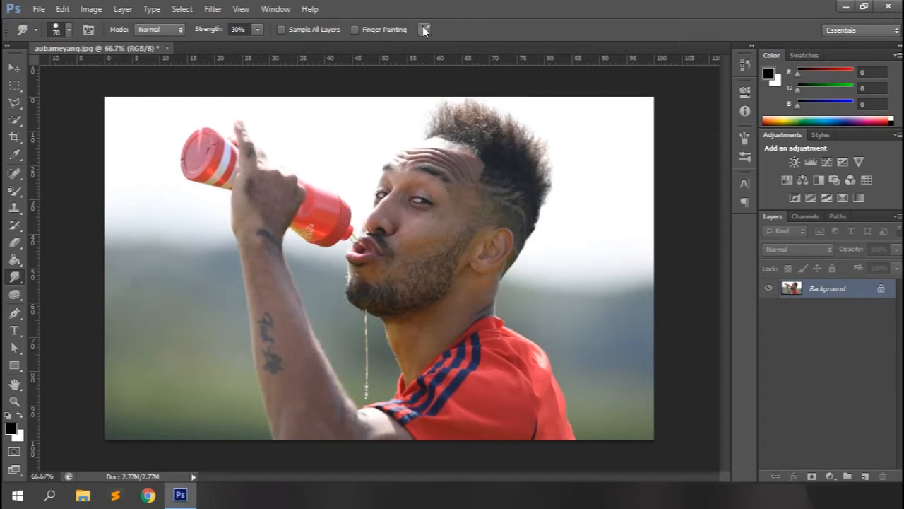
Add a new empty layer and set the Smudge tool to 60 px, 43% strength and sampling of all layers
click(512, 15)
key(bracketleft)
click(865, 476)
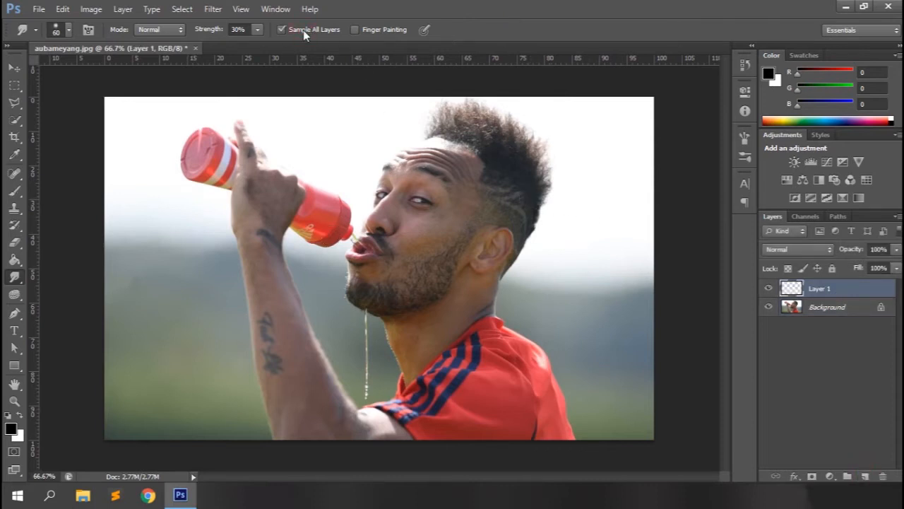
drag(208, 35, 214, 35)
click(501, 10)
Smooth the forehead skin along its wrinkles with a 15 px smudge brush, and toggle Layer 1's visibility to compare
key(ctrl+plus)
key(ctrl+plus)
drag(724, 266, 723, 200)
key(ctrl+plus)
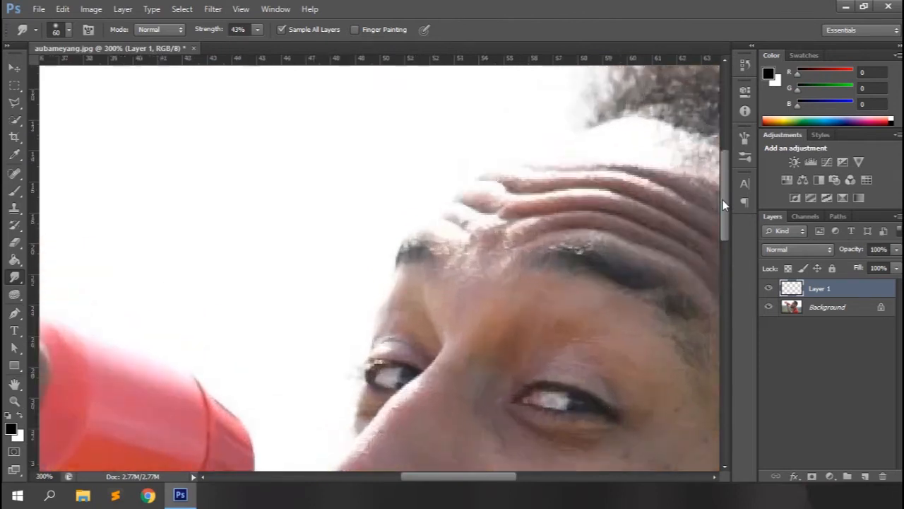
drag(456, 477, 493, 475)
key(bracketleft)
key(bracketleft)
key(bracketleft)
key(bracketleft)
key(bracketleft)
key(bracketleft)
key(bracketleft)
key(bracketleft)
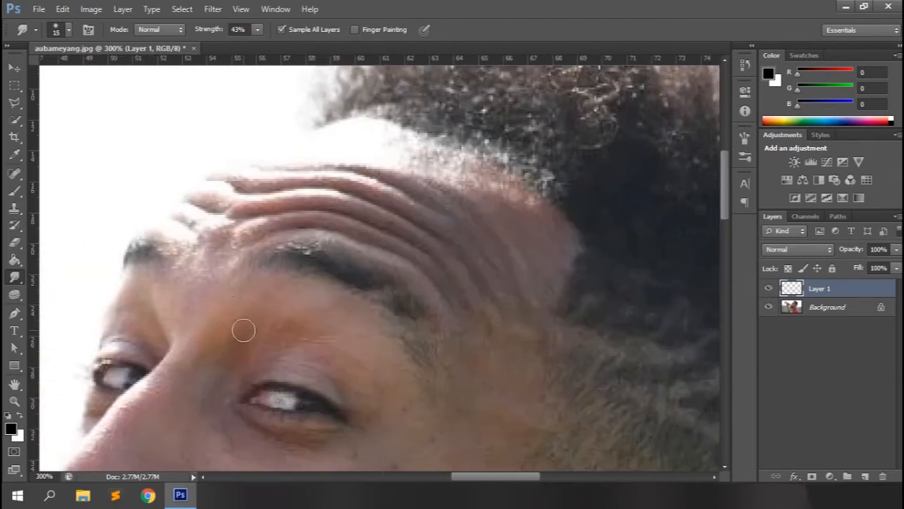
mouse_move(566, 250)
mouse_down()
mouse_move(545, 227)
mouse_move(545, 262)
mouse_move(528, 248)
mouse_move(536, 285)
mouse_move(506, 202)
mouse_move(473, 170)
mouse_move(425, 159)
mouse_move(448, 163)
mouse_move(410, 140)
mouse_move(420, 153)
mouse_move(386, 152)
mouse_move(447, 158)
mouse_move(350, 135)
mouse_move(410, 158)
mouse_move(351, 151)
mouse_move(489, 177)
mouse_move(374, 136)
mouse_move(345, 151)
mouse_up()
mouse_move(426, 185)
mouse_down()
mouse_move(380, 170)
mouse_move(402, 195)
mouse_move(380, 182)
mouse_move(267, 167)
mouse_up()
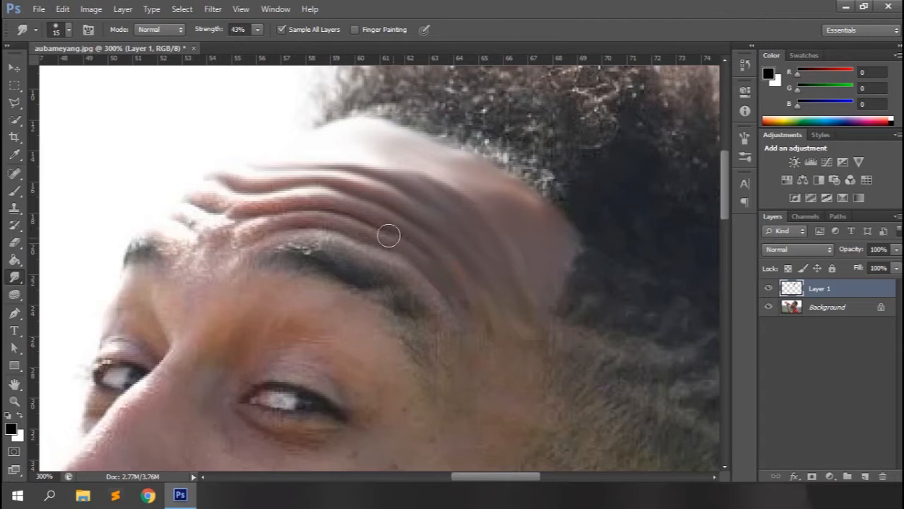
drag(349, 218, 187, 197)
mouse_move(470, 326)
mouse_down()
mouse_move(413, 254)
mouse_move(291, 226)
mouse_move(230, 240)
mouse_move(230, 230)
mouse_move(181, 221)
mouse_move(211, 229)
mouse_move(210, 212)
mouse_move(178, 192)
mouse_up()
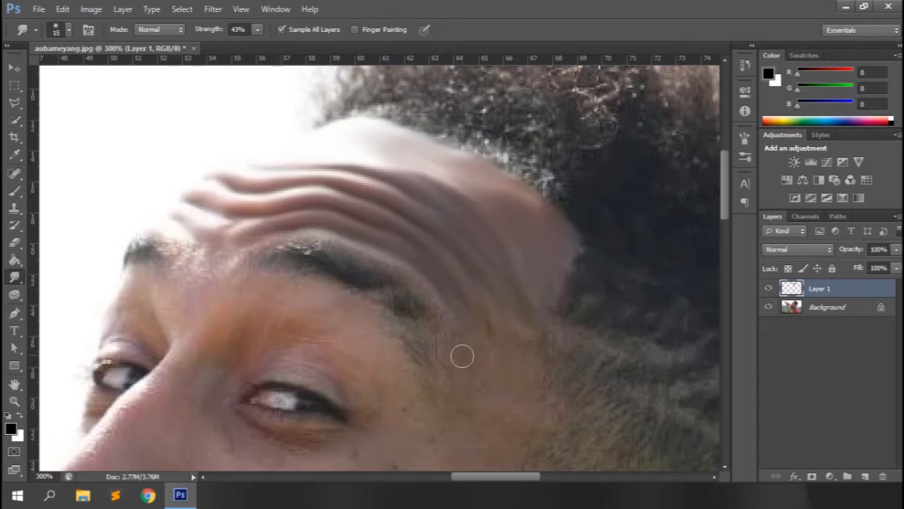
scroll(462, 355, down, 1)
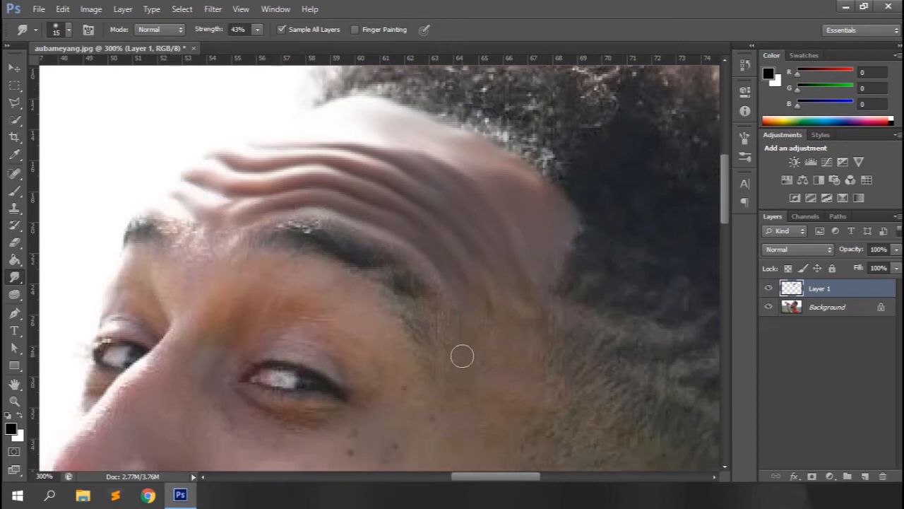
click(768, 288)
click(769, 289)
Smooth the skin of the temple and cheek down to the beard line with the 15 px smudge brush
scroll(363, 335, down, 3)
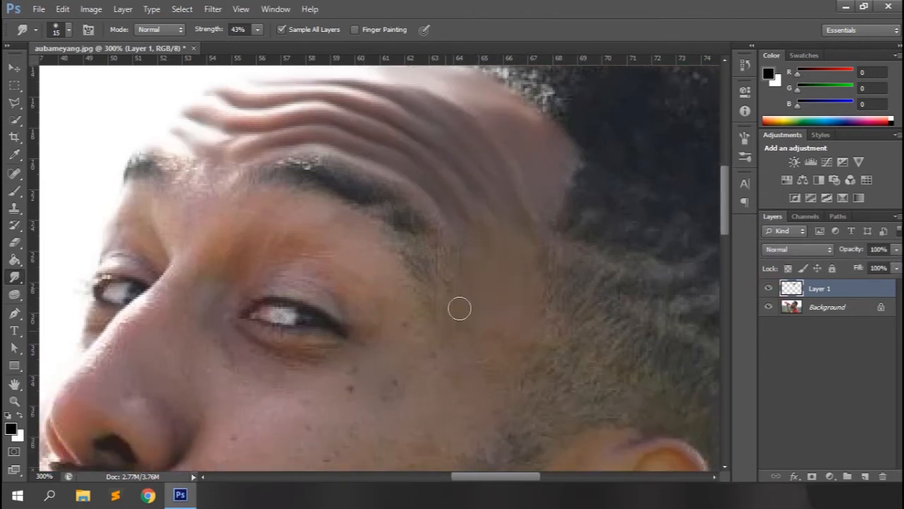
scroll(460, 364, down, 2)
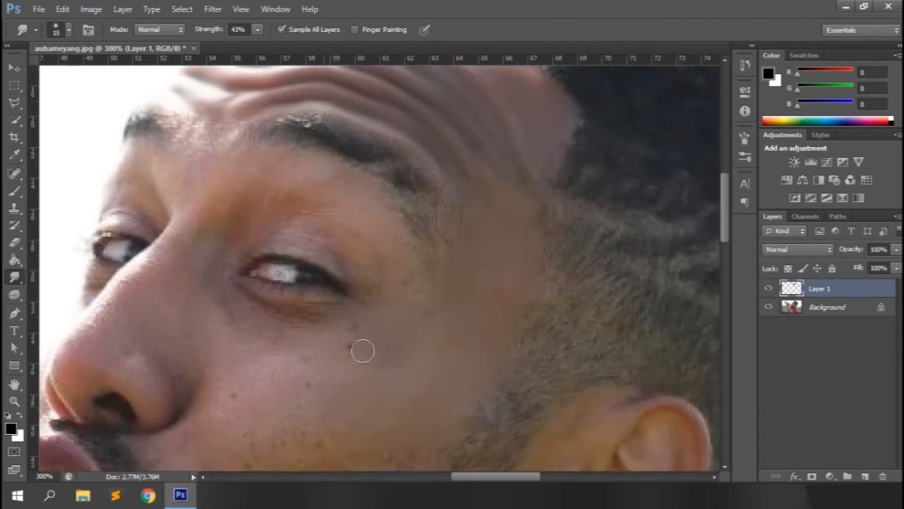
scroll(292, 395, down, 5)
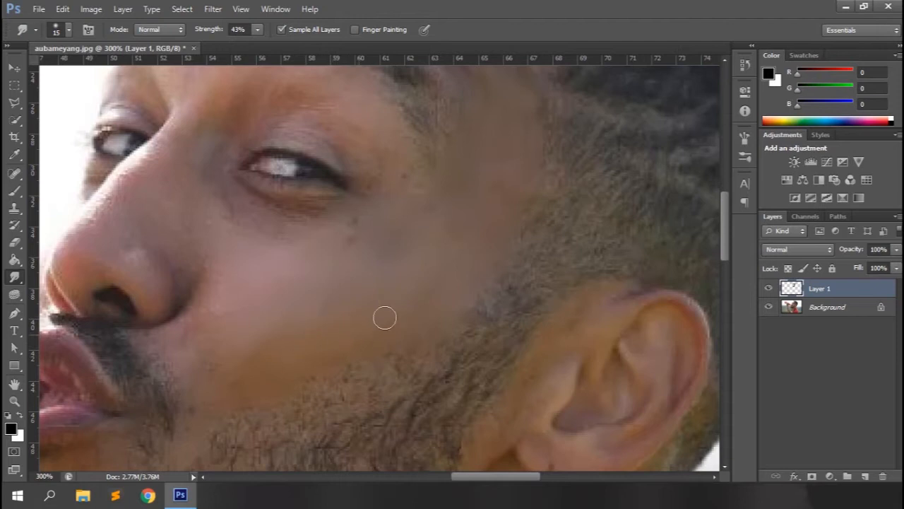
scroll(381, 328, up, 4)
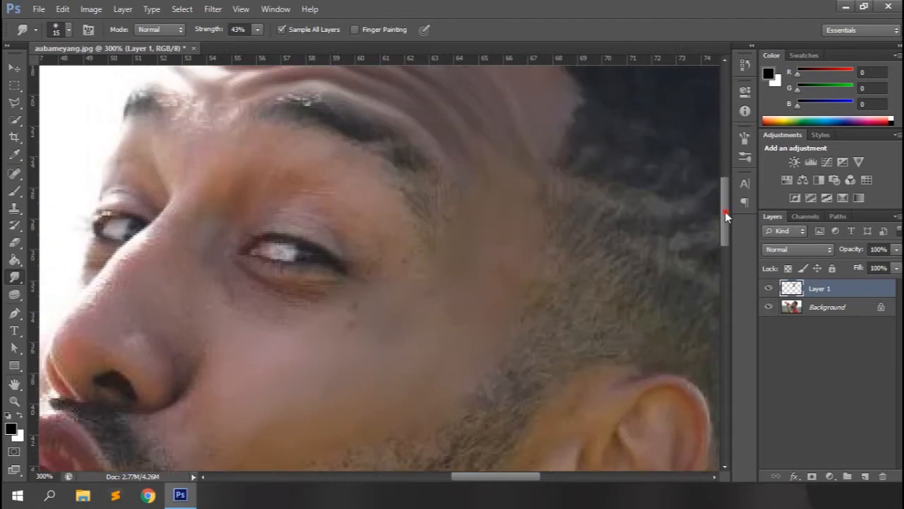
Smudge the bare skin around the mouth corner and between the lower lip and the chin beard
scroll(725, 211, down, 8)
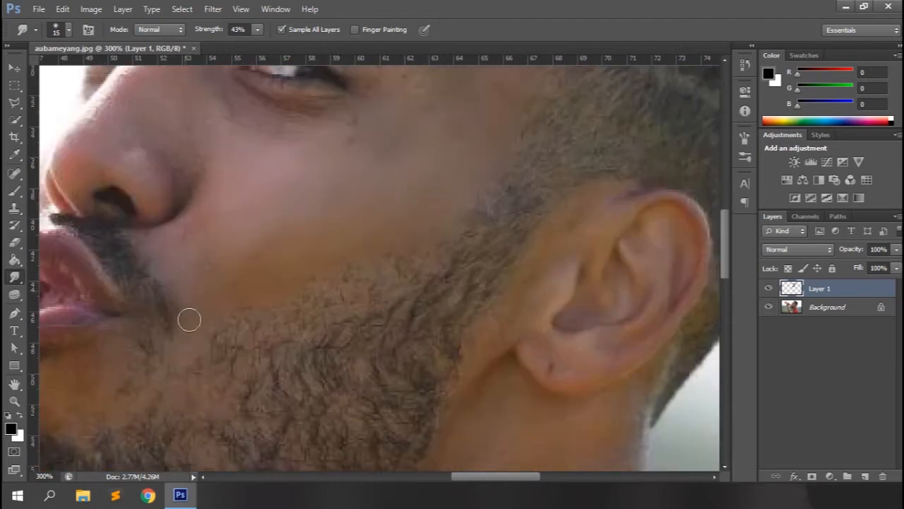
drag(501, 477, 467, 480)
drag(725, 253, 726, 270)
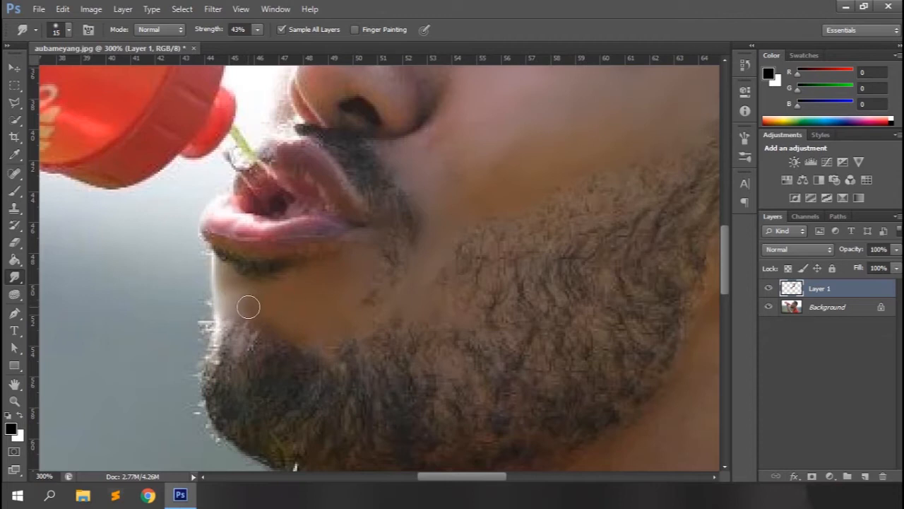
Smooth the brow skin and eyelid of the nearer eye, reducing the brush to 9 px and 3 px and raising strength to 71%
scroll(254, 304, up, 6)
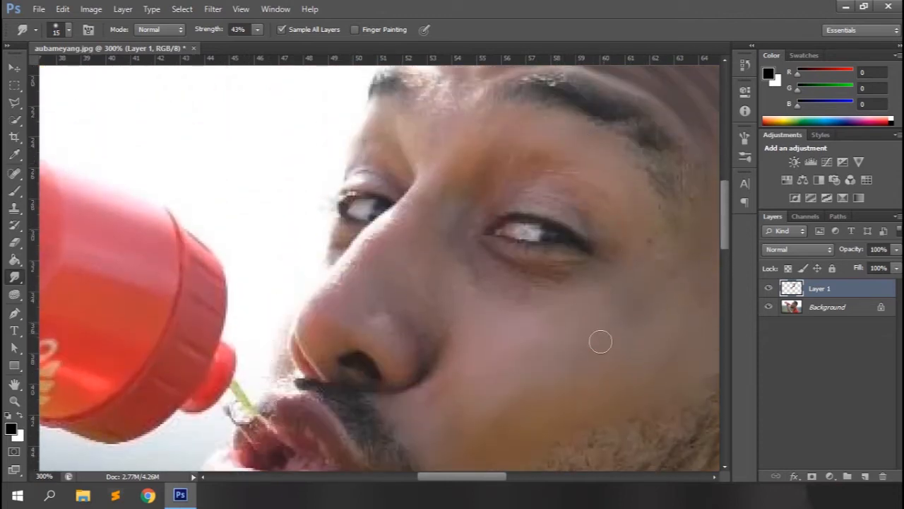
key(bracketleft)
key(bracketleft)
key(ctrl+plus)
key(ctrl+plus)
drag(446, 478, 469, 478)
scroll(730, 212, up, 3)
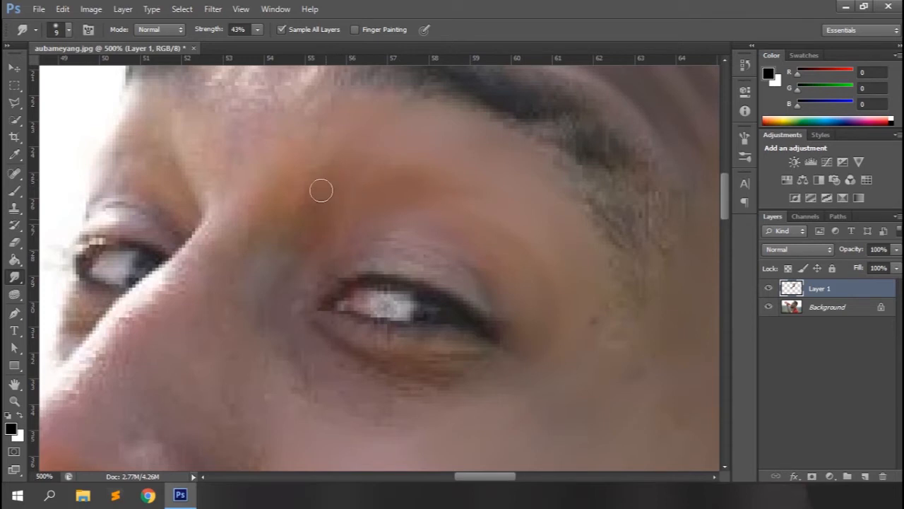
key(bracketleft)
key(bracketleft)
key(bracketleft)
key(bracketleft)
key(bracketleft)
key(bracketleft)
drag(203, 32, 230, 32)
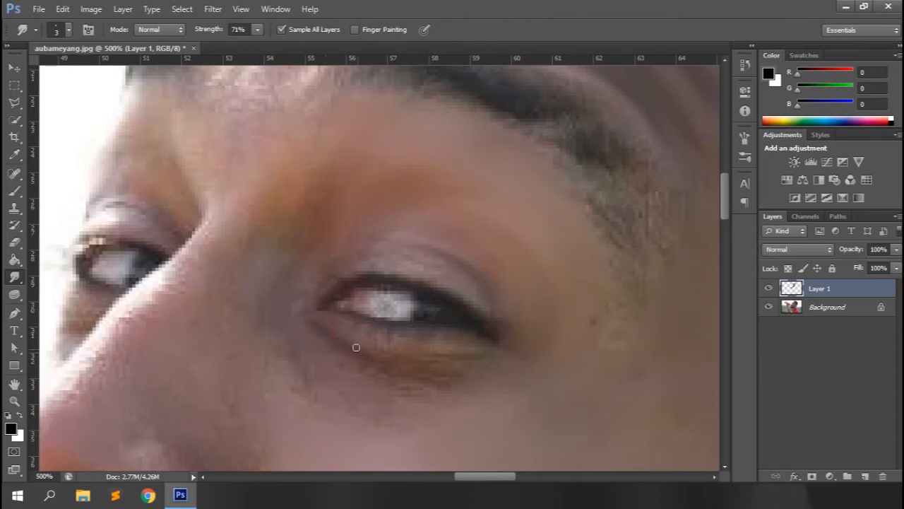
Smooth the skin under the nearer eye with a larger smudge brush at 46% strength
drag(215, 29, 198, 31)
key(])
key(])
key(])
mouse_move(309, 340)
mouse_down()
mouse_move(402, 407)
mouse_move(442, 407)
mouse_move(390, 438)
mouse_up()
Smooth the whites of both eyes with a 6 px smudge brush
scroll(277, 356, left, 3)
key([)
key([)
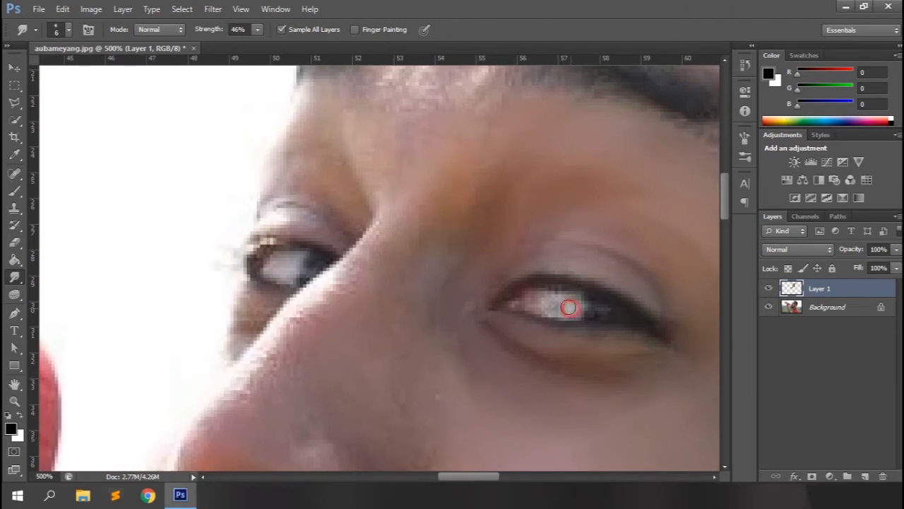
drag(553, 307, 537, 305)
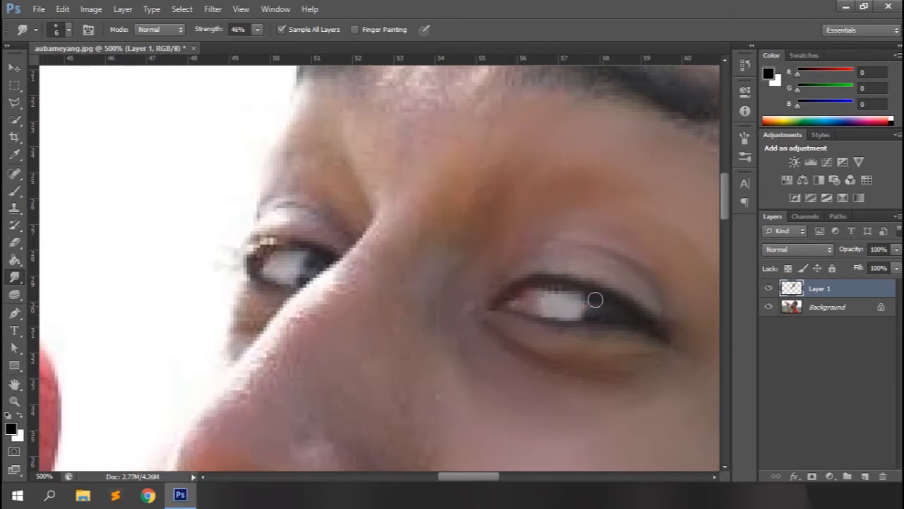
mouse_move(316, 263)
mouse_down()
mouse_move(292, 254)
mouse_move(280, 272)
mouse_up()
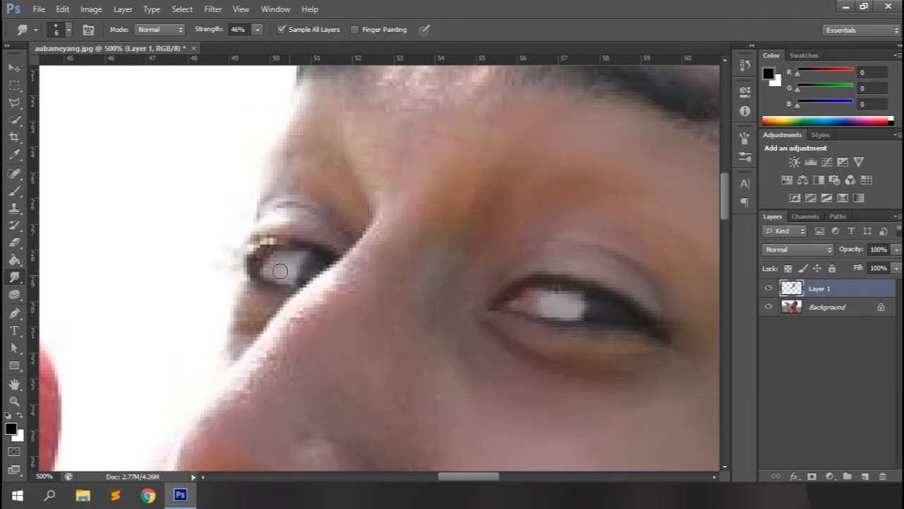
Refine the far eye's lids with a 3 px brush at 77% strength, and smooth the surrounding skin with a 6 px brush
key(7)
mouse_move(218, 30)
mouse_down()
mouse_move(200, 31)
mouse_move(223, 30)
mouse_up()
key(bracketright)
key(bracketright)
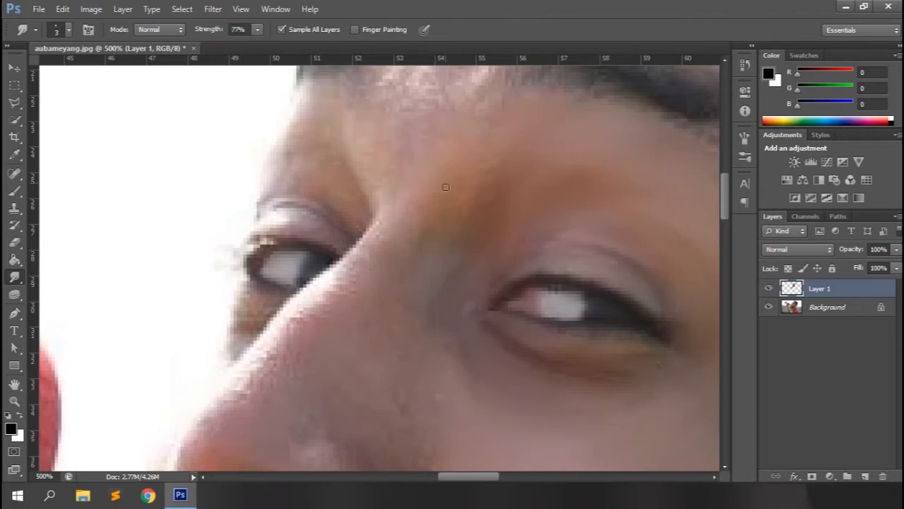
scroll(308, 150, up, 2)
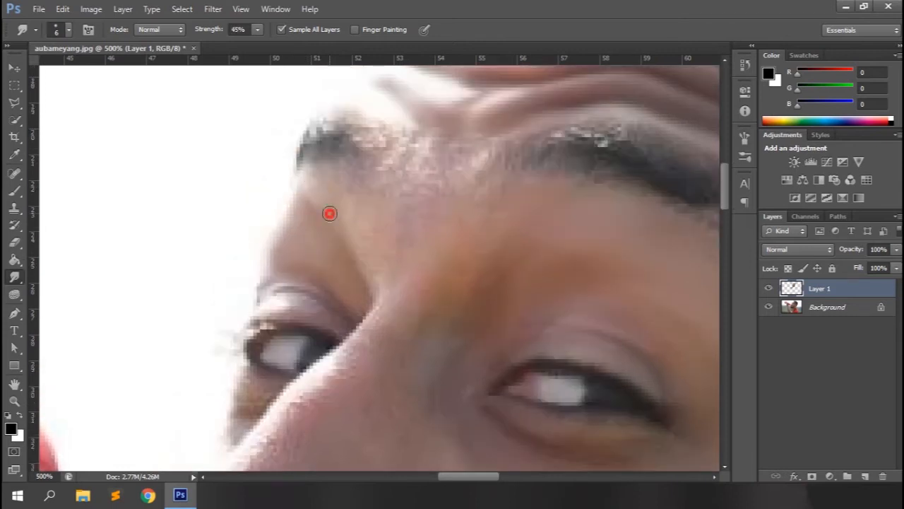
mouse_move(329, 212)
mouse_down()
mouse_move(361, 232)
mouse_move(373, 203)
mouse_move(394, 214)
mouse_move(395, 160)
mouse_move(411, 140)
mouse_move(475, 154)
mouse_move(419, 161)
mouse_move(395, 133)
mouse_move(398, 123)
mouse_move(421, 200)
mouse_move(436, 125)
mouse_move(460, 154)
mouse_move(413, 167)
mouse_move(428, 205)
mouse_up()
scroll(325, 326, down, 5)
mouse_move(245, 261)
mouse_down()
mouse_move(253, 279)
mouse_move(237, 317)
mouse_up()
Refine the far eye's upper lashes and the nearer eye's outer corner with a 4 px brush at 71% strength
drag(206, 33, 222, 34)
key(bracketleft)
key(bracketleft)
drag(288, 210, 243, 216)
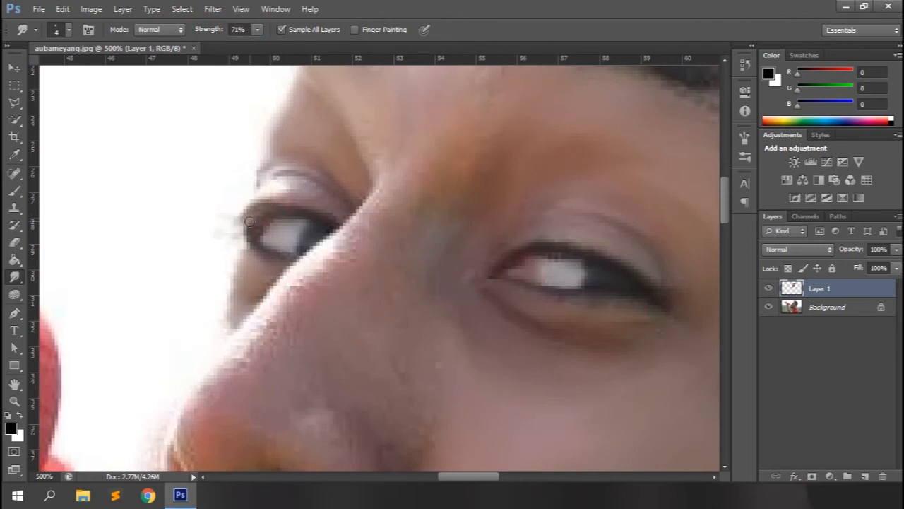
scroll(235, 238, down, 2)
drag(663, 248, 680, 246)
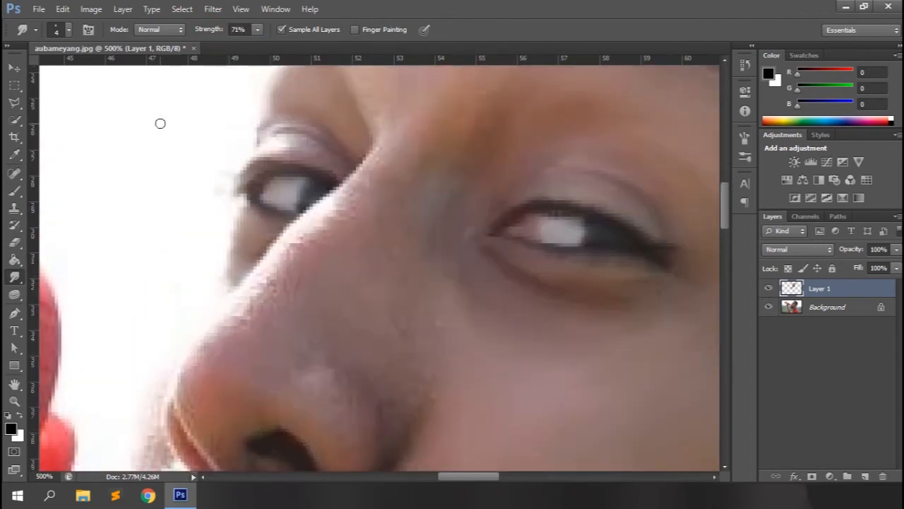
Smooth the bridge, side and front edge of the nose with an 8 px brush at 40% strength
key(bracketright)
key(bracketright)
key(bracketright)
key(bracketright)
drag(201, 31, 178, 32)
mouse_move(382, 125)
mouse_down()
mouse_move(347, 189)
mouse_move(277, 258)
mouse_up()
mouse_move(430, 197)
mouse_down()
mouse_move(428, 276)
mouse_move(400, 336)
mouse_up()
drag(285, 256, 231, 322)
drag(269, 291, 214, 348)
scroll(214, 347, down, 3)
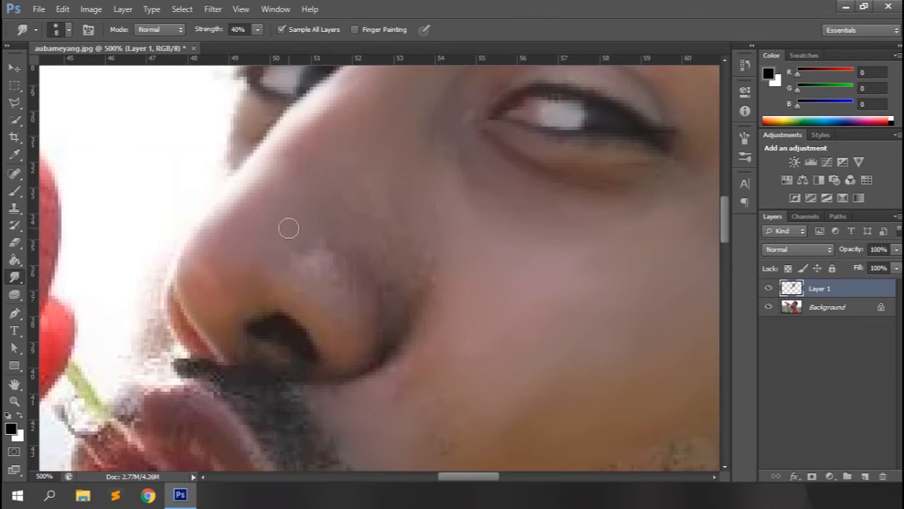
Define the nose tip, nostril and wing contours with a 2 px brush at 75% strength, and blend the nose skin at 43%
key(7)
key(5)
drag(191, 339, 167, 290)
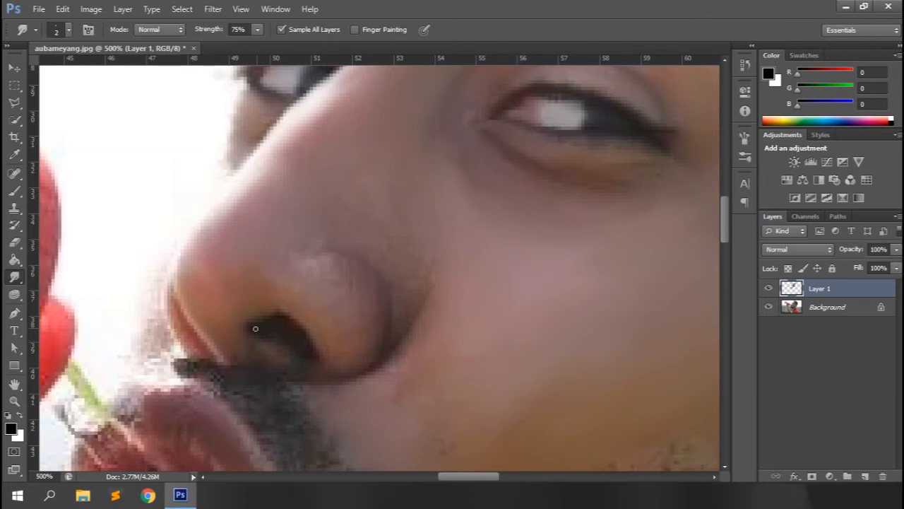
mouse_move(314, 220)
mouse_down()
mouse_move(365, 354)
mouse_move(300, 301)
mouse_move(344, 332)
mouse_move(317, 285)
mouse_move(358, 349)
mouse_move(340, 274)
mouse_move(370, 341)
mouse_up()
key(bracketleft)
key(bracketleft)
key(bracketleft)
key(bracketleft)
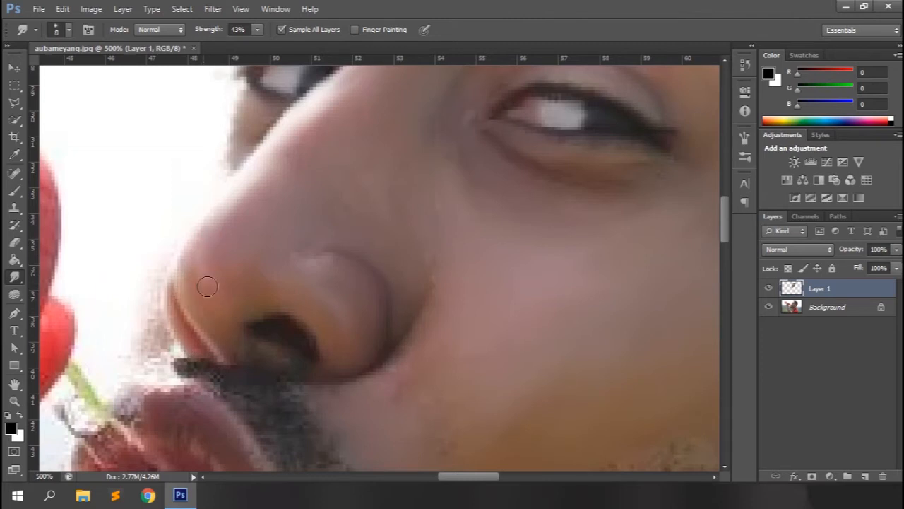
scroll(240, 238, up, 2)
scroll(370, 151, down, 3)
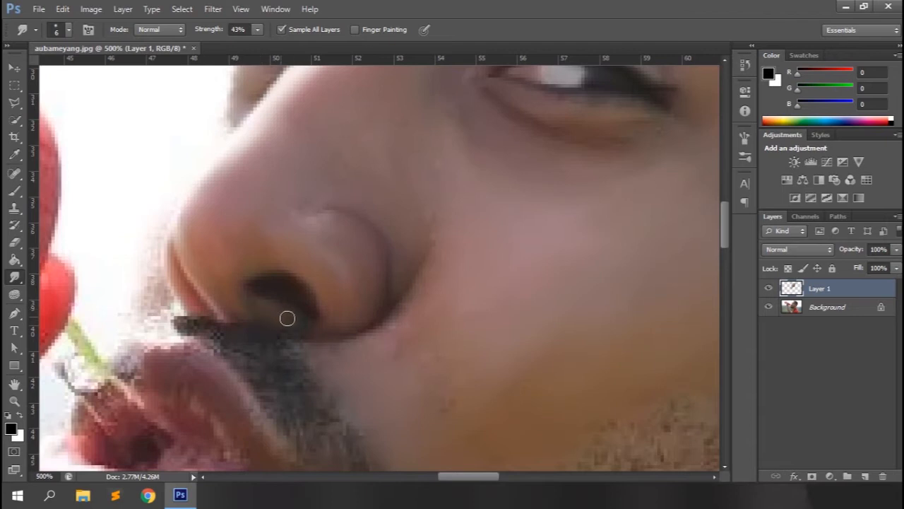
Smooth the lips and the skin around the mouth at 73% strength, and blend them with a 9 px brush at 44%
scroll(176, 332, down, 2)
drag(151, 245, 153, 220)
scroll(307, 238, down, 3)
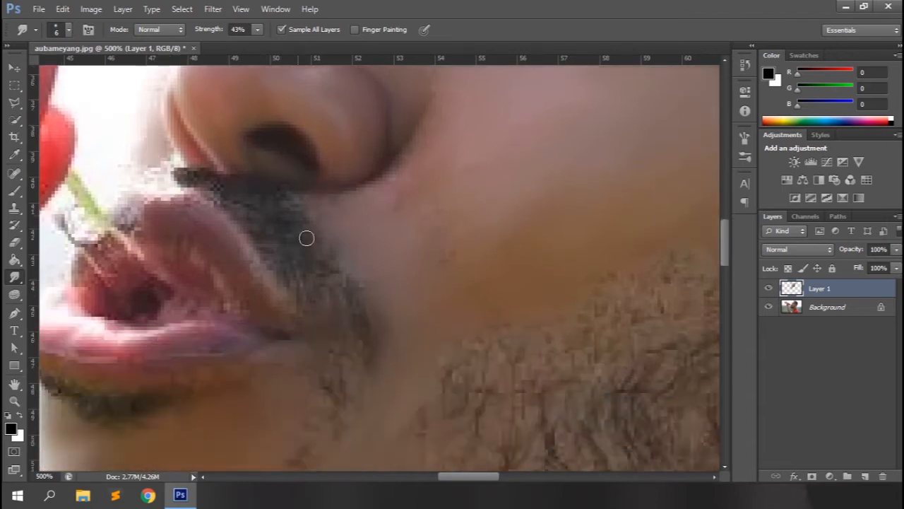
scroll(306, 242, up, 4)
scroll(306, 242, down, 4)
scroll(201, 345, up, 2)
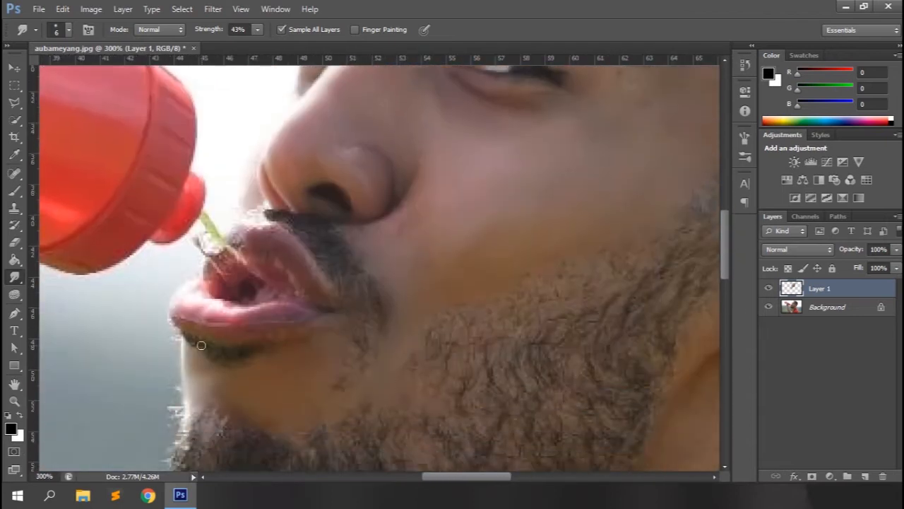
key(bracketleft)
key(bracketleft)
key(7)
key(3)
drag(216, 30, 198, 32)
mouse_move(243, 318)
mouse_down()
mouse_move(185, 310)
mouse_move(193, 301)
mouse_move(265, 312)
mouse_up()
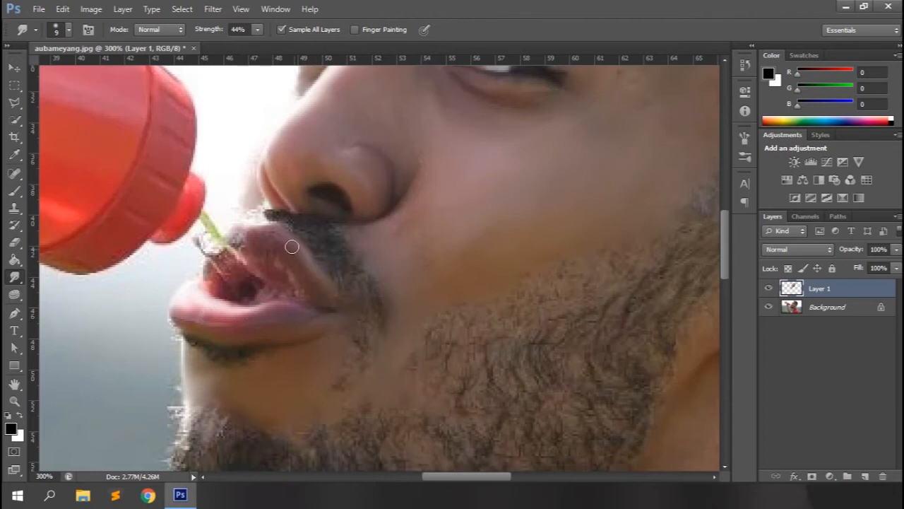
mouse_move(257, 236)
mouse_down()
mouse_move(231, 231)
mouse_move(280, 284)
mouse_move(255, 255)
mouse_move(299, 287)
mouse_move(163, 286)
mouse_move(214, 279)
mouse_move(224, 265)
mouse_move(249, 273)
mouse_move(223, 248)
mouse_move(212, 254)
mouse_move(246, 208)
mouse_up()
Define the folds and rim of the ear with a 4 px brush at 73% strength
scroll(382, 354, down, 5)
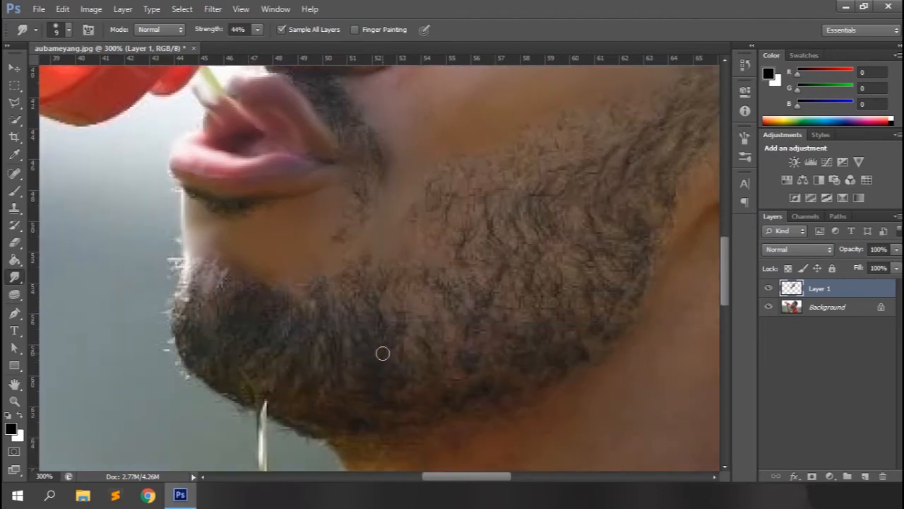
key(ctrl+minus)
key(ctrl+minus)
drag(488, 479, 535, 479)
key(ctrl+plus)
key(ctrl+plus)
key(ctrl+plus)
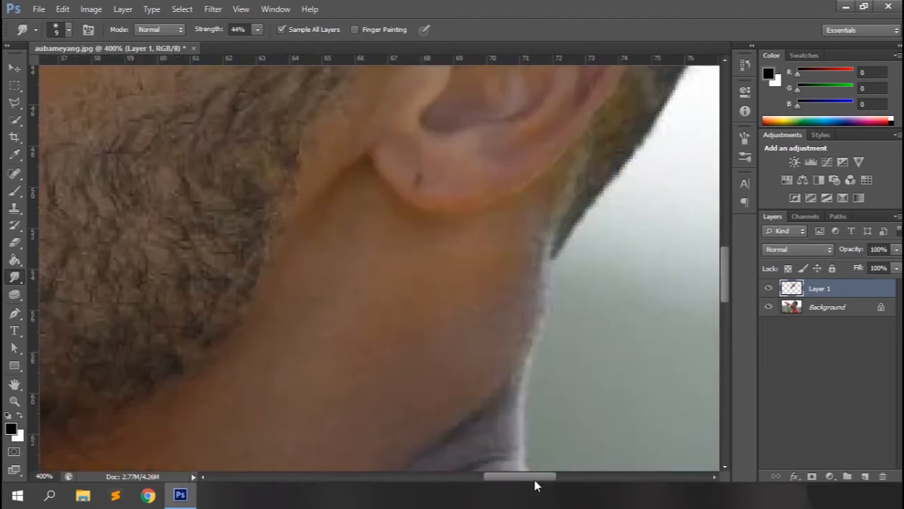
scroll(495, 157, up, 4)
drag(218, 31, 239, 31)
key(bracketleft)
key(bracketleft)
key(bracketleft)
key(bracketleft)
key(bracketleft)
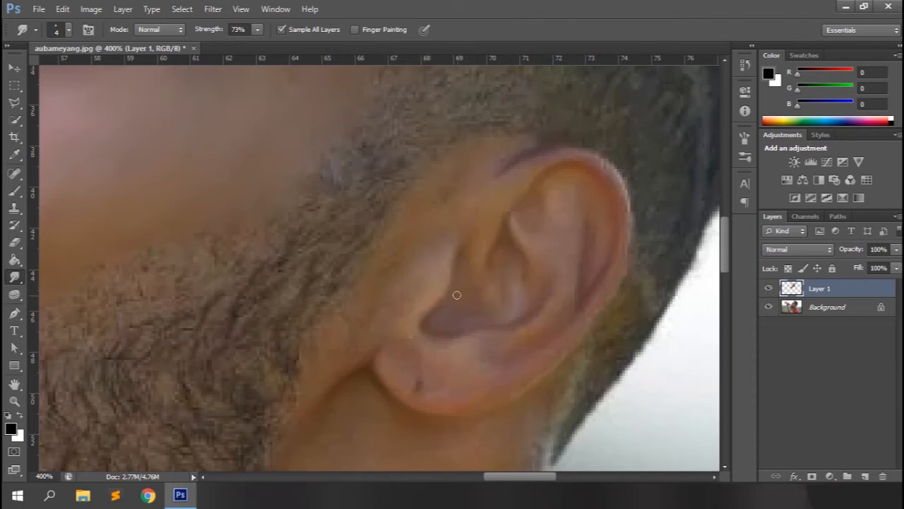
Smooth the inner ear, its outer rim and the skin in front of it with a 9 px brush at 45% strength
drag(216, 31, 198, 32)
drag(367, 324, 441, 195)
drag(438, 256, 397, 354)
drag(622, 202, 605, 171)
click(439, 323)
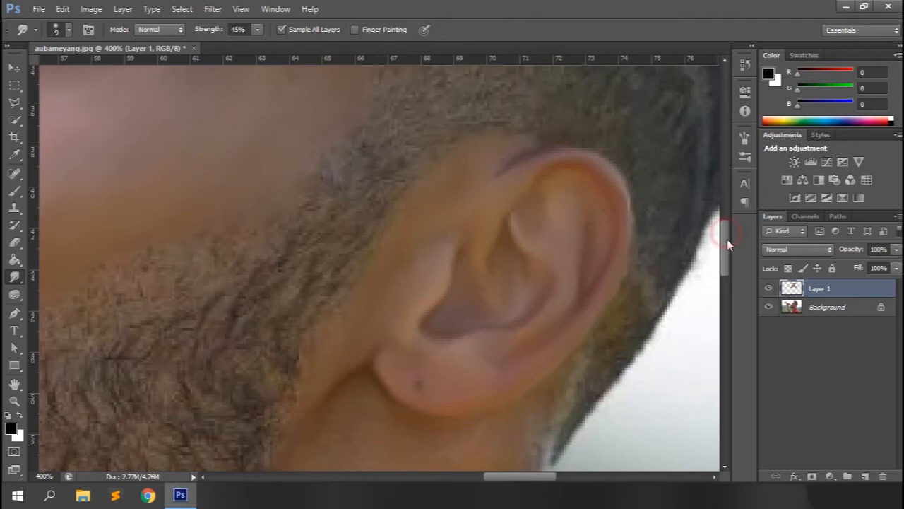
Smooth the neck below the ear with a 25 px brush, and the shaded skin along the collar with an 8 px brush
scroll(565, 177, down, 3)
key(bracketright)
key(bracketright)
key(bracketright)
key(bracketright)
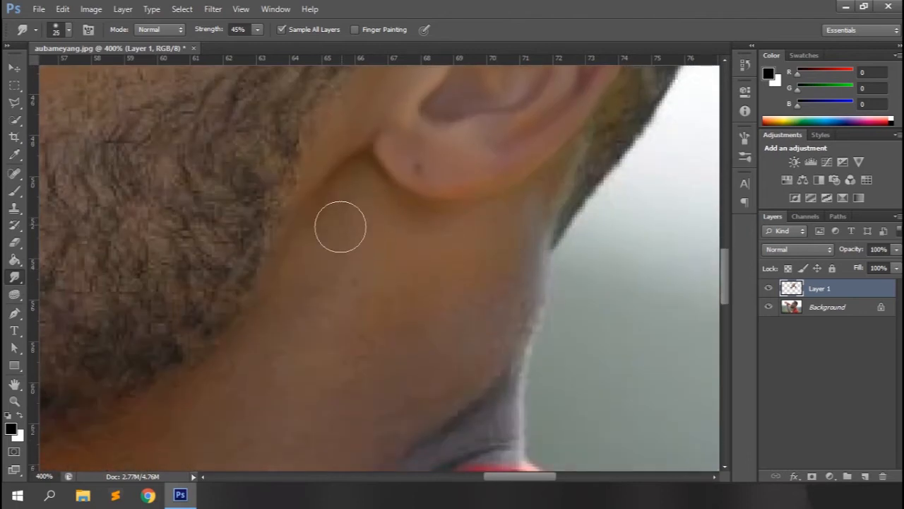
scroll(486, 355, down, 3)
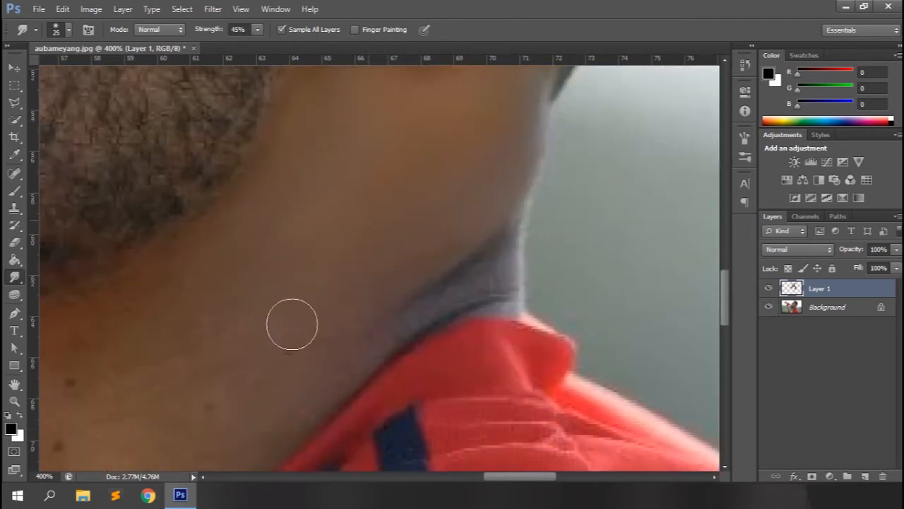
key(bracketleft)
key(bracketleft)
key(bracketleft)
key(bracketleft)
key(bracketleft)
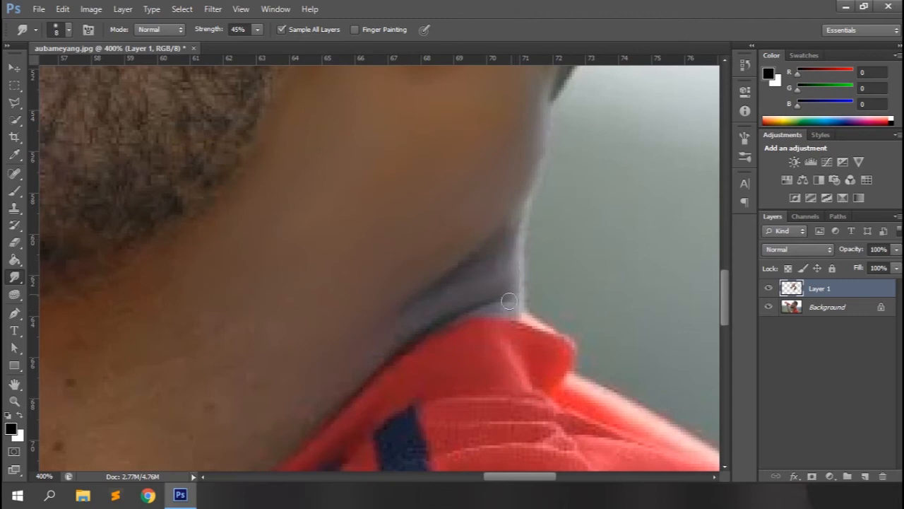
Smooth the lower neck down to the collar and the throat's jagged front edge with a 20 px brush at 45% strength
key(bracketright)
key(bracketright)
key(bracketright)
key(bracketright)
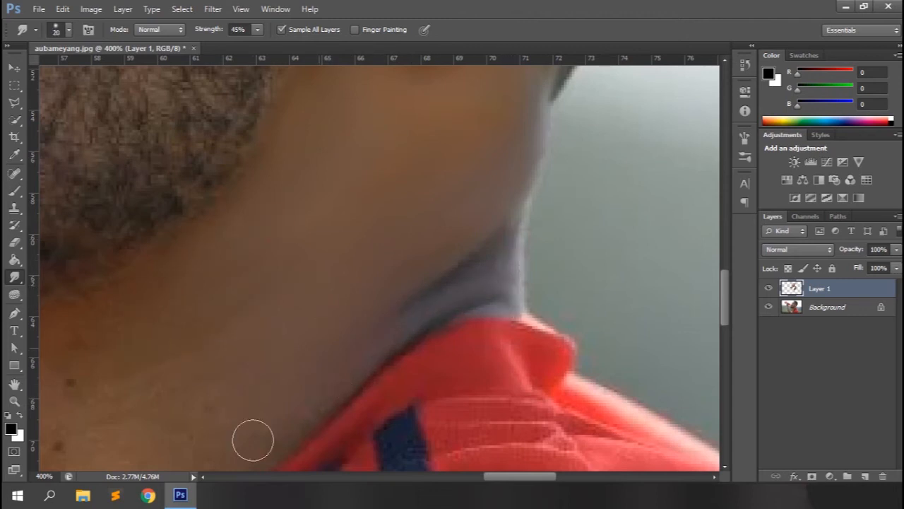
scroll(252, 435, down, 2)
drag(511, 476, 483, 480)
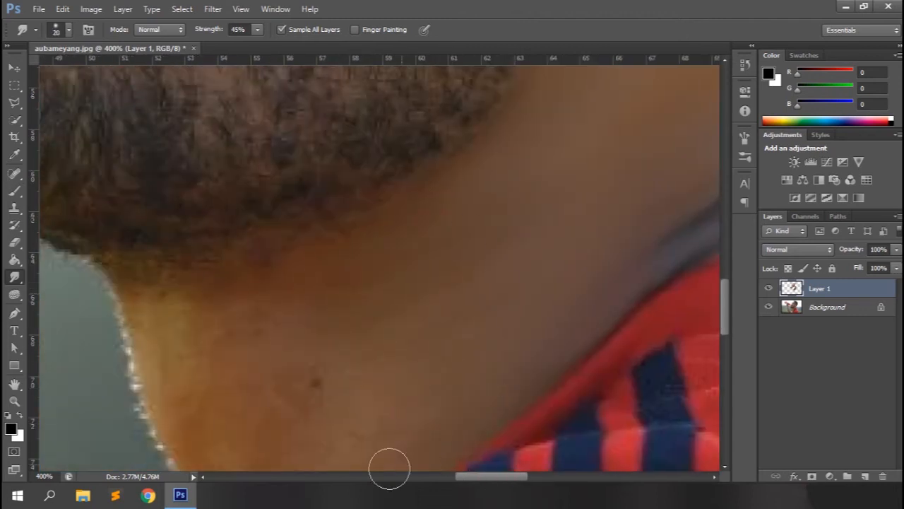
scroll(387, 358, down, 2)
scroll(409, 325, down, 2)
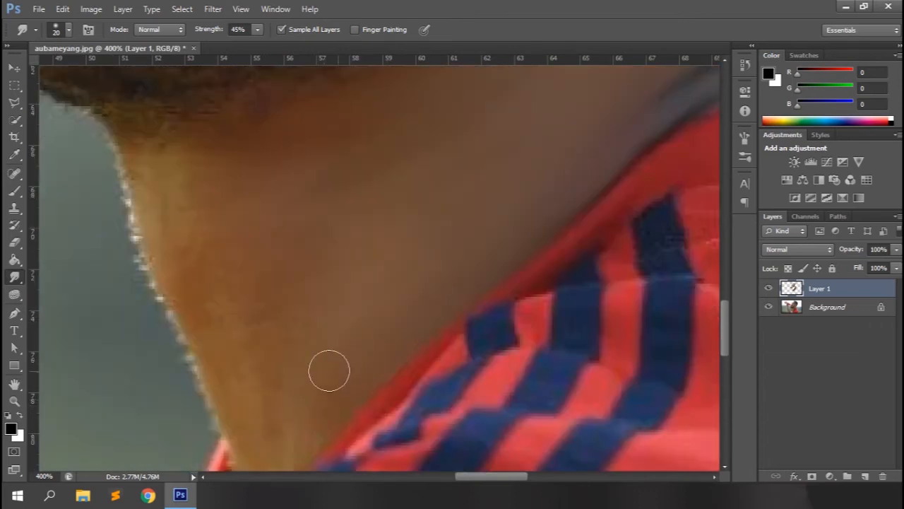
scroll(226, 339, down, 2)
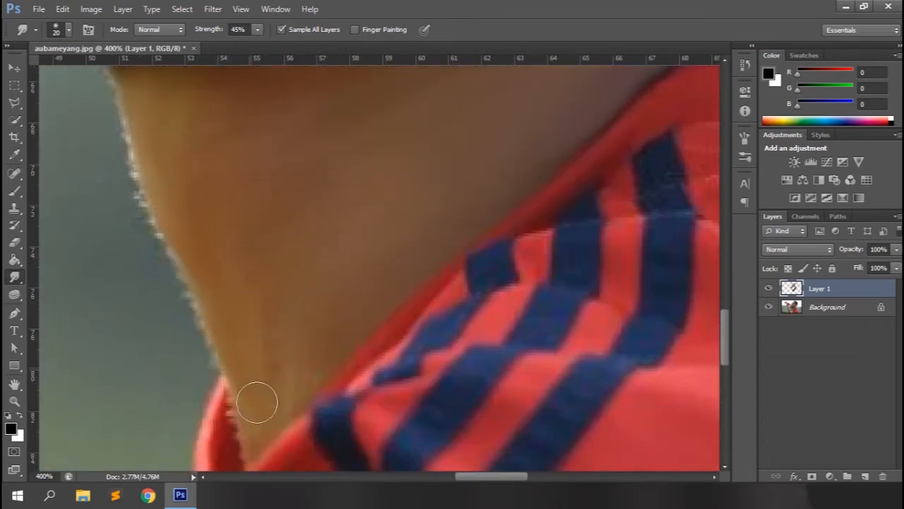
scroll(251, 388, down, 2)
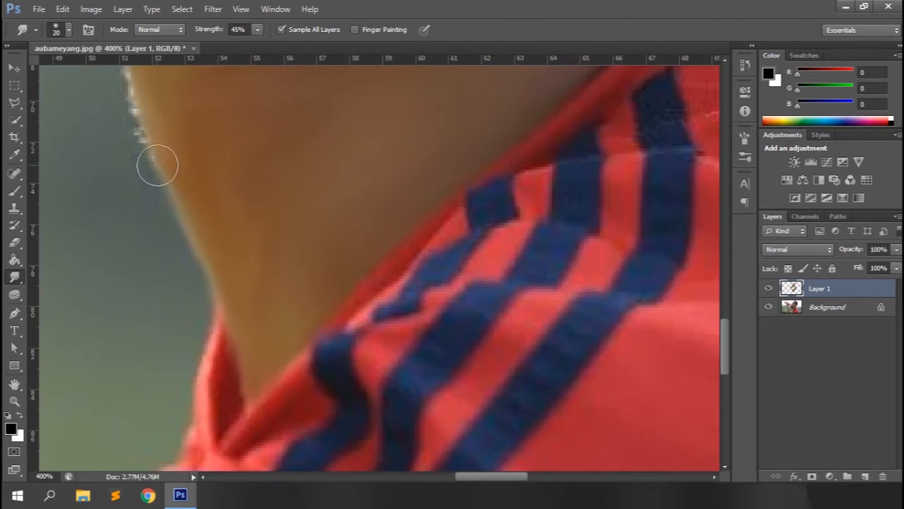
scroll(142, 188, up, 6)
drag(224, 239, 254, 229)
Blend the skin between the beard's rear edge and the earlobe with a 10 px brush at 45% strength
key(ctrl+minus)
key(ctrl+minus)
key(ctrl+minus)
drag(727, 291, 727, 251)
key(ctrl+plus)
key(ctrl+plus)
key(ctrl+plus)
key(bracketleft)
click(598, 371)
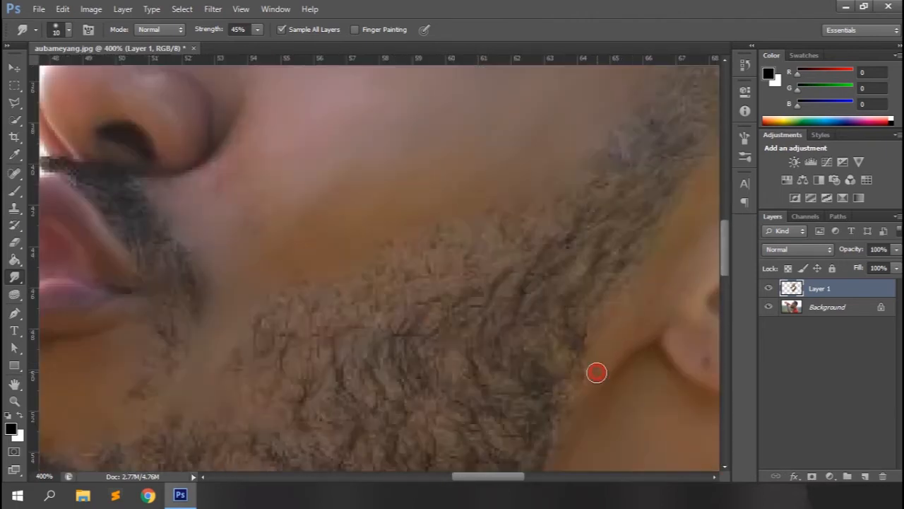
scroll(566, 458, down, 3)
key(ctrl+minus)
key(ctrl+minus)
key(ctrl+minus)
key(ctrl+minus)
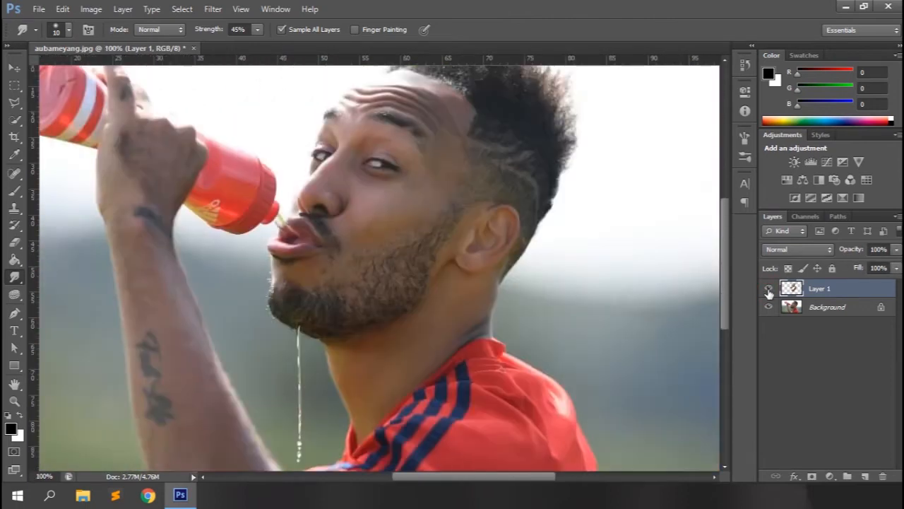
Create a new empty layer above Layer 1 for the eyebrow hair, and enable Finger Painting for the Smudge tool
key(ctrl+plus)
key(ctrl+plus)
key(ctrl+plus)
key(ctrl+plus)
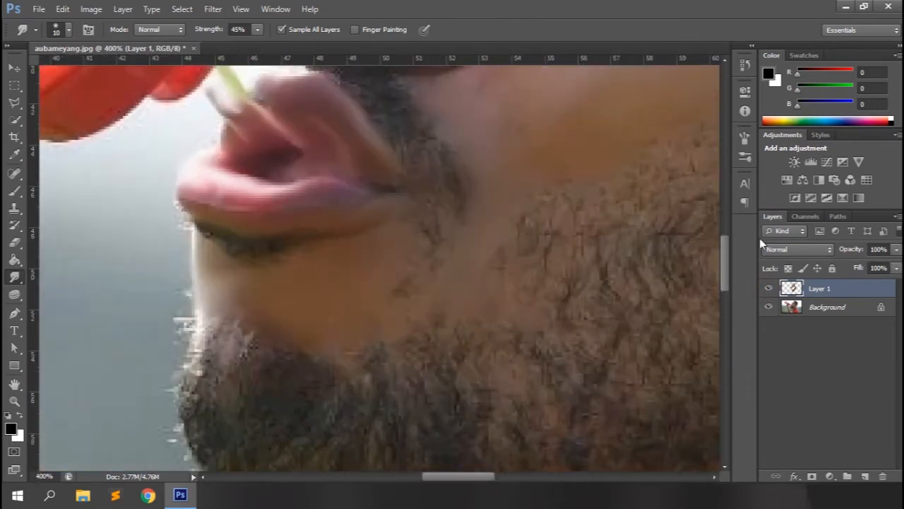
drag(725, 260, 727, 167)
drag(457, 478, 488, 477)
scroll(565, 396, down, 2)
key(ctrl+shift+n)
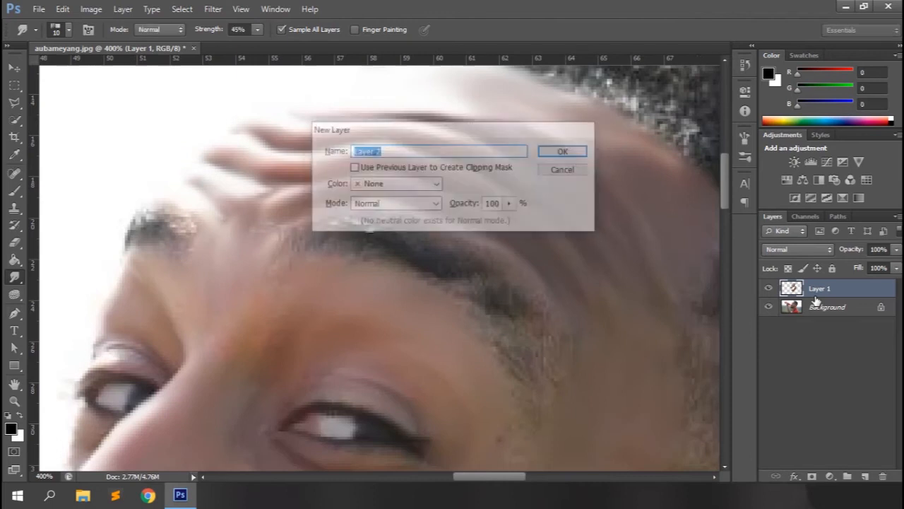
key(Return)
key(ctrl+plus)
key(ctrl+plus)
Create a 900 x 500 px white document and draw three small black circles arranged in a triangle
key(ctrl+n)
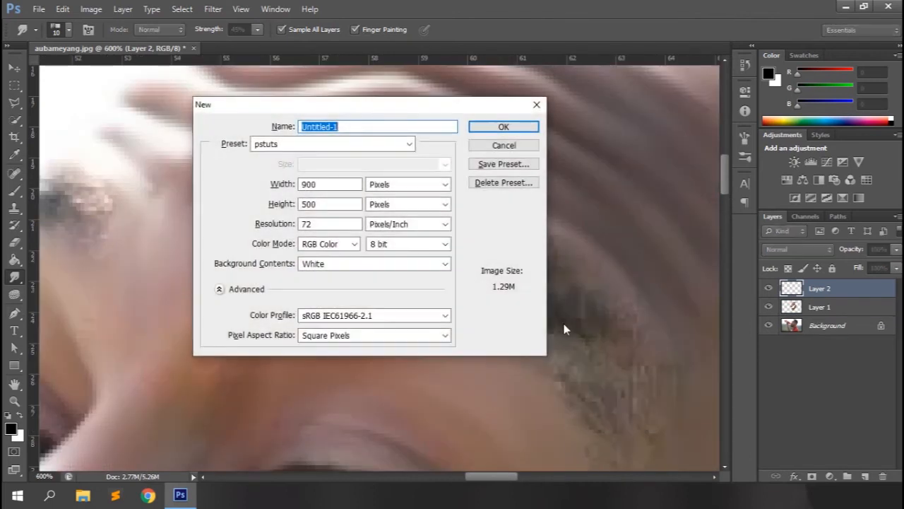
key(Return)
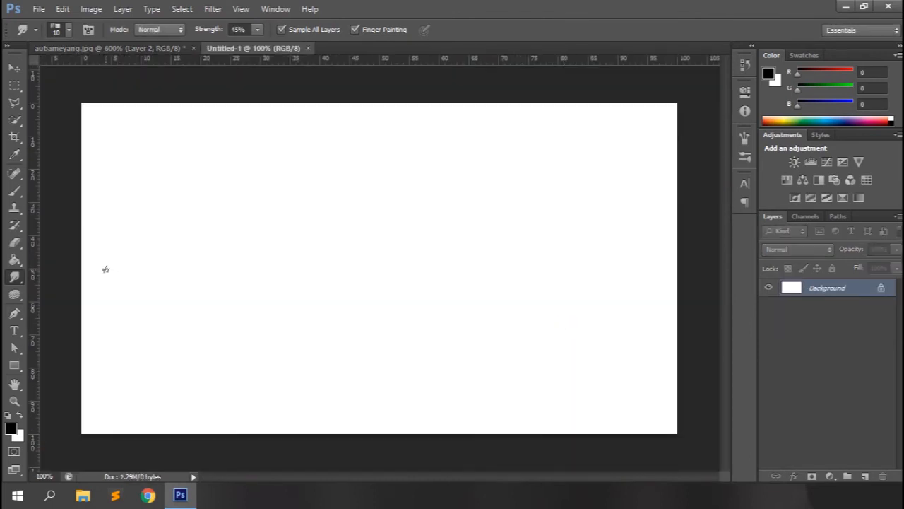
click(14, 365)
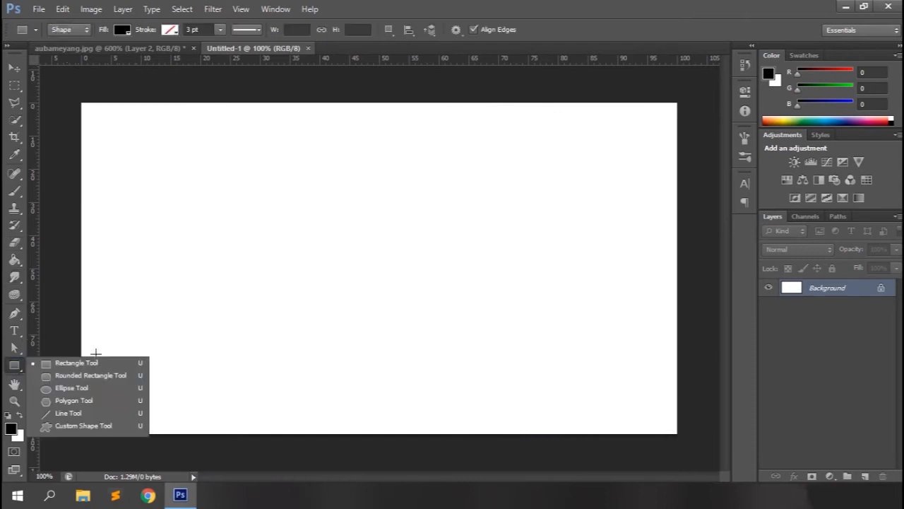
click(54, 386)
mouse_move(287, 233)
mouse_down()
mouse_move(304, 248)
mouse_move(333, 242)
mouse_up()
drag(301, 212, 316, 229)
Select the area around the three dots, merge the visible layers, and define a brush preset named "hair sample"
click(15, 87)
drag(283, 205, 337, 253)
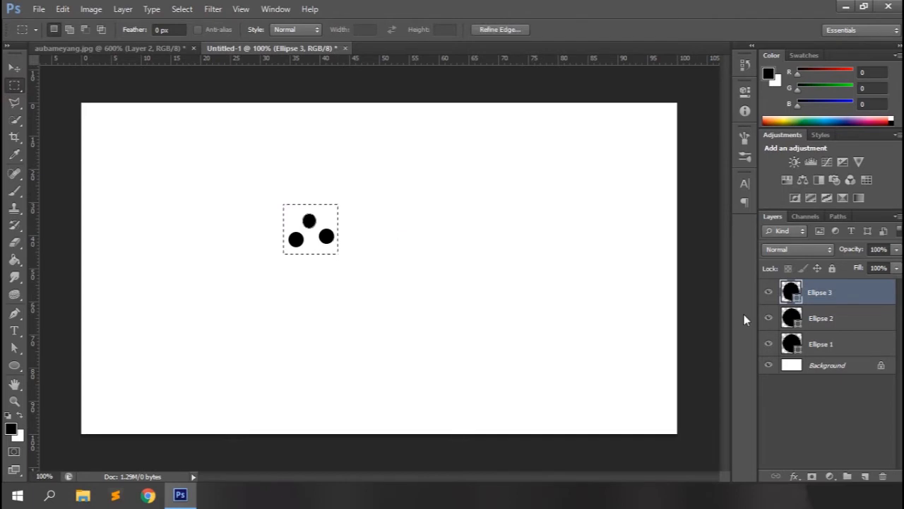
key(ctrl+shift+e)
click(65, 8)
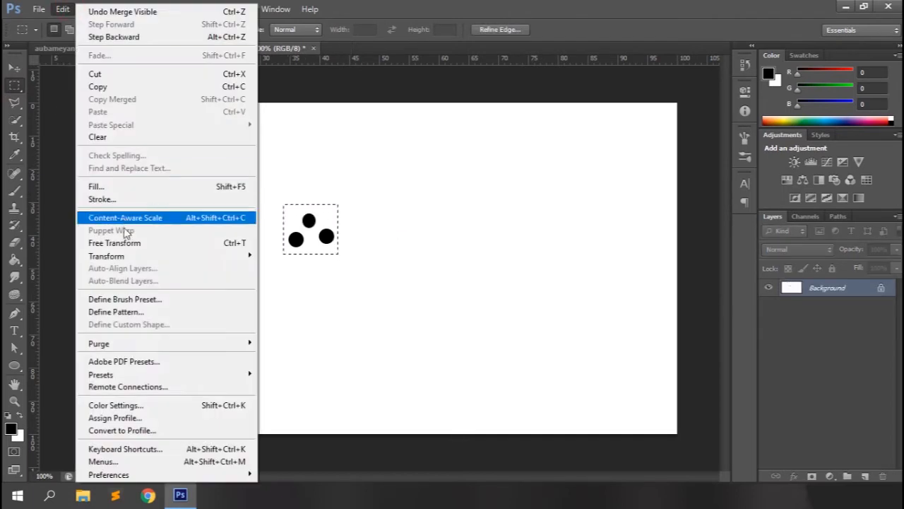
click(129, 301)
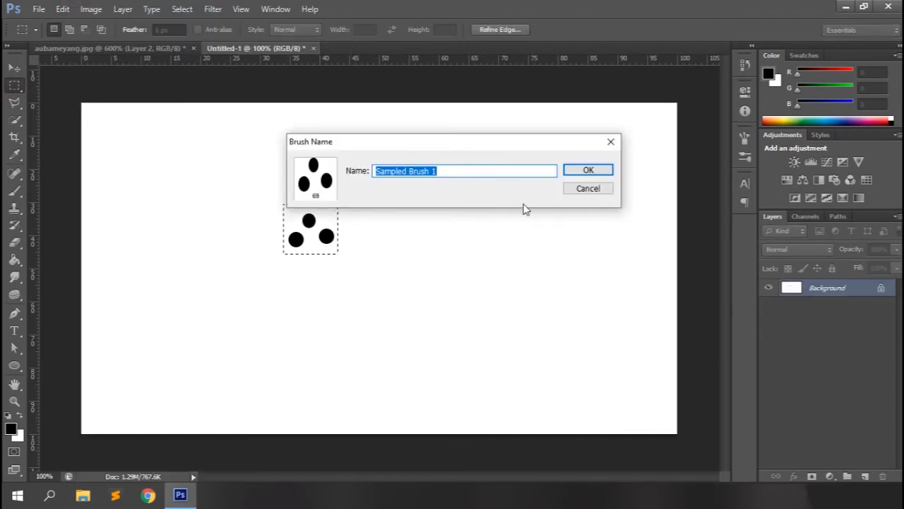
text(hair sample)
key(Return)
Close the dot document without saving, and set the Smudge tool to the new three-dot brush at 3 px
click(313, 48)
click(419, 200)
click(12, 281)
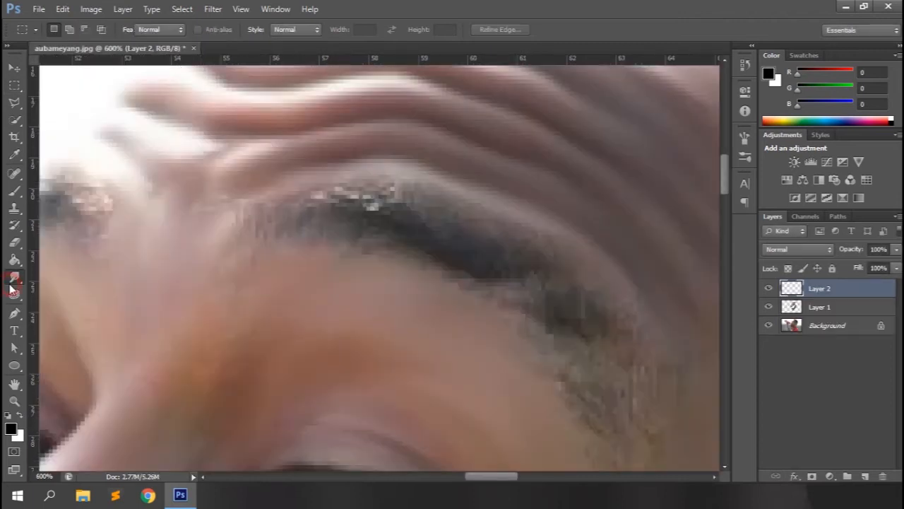
click(69, 30)
scroll(94, 304, down, 2)
click(30, 359)
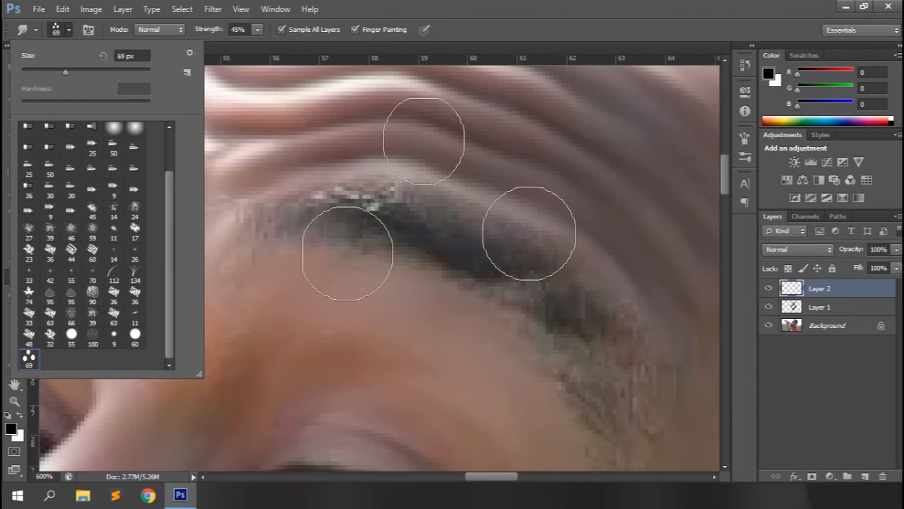
click(576, 6)
key(bracketleft)
key(bracketleft)
key(bracketleft)
key(bracketleft)
key(bracketleft)
key(bracketleft)
key(bracketleft)
key(bracketleft)
key(bracketleft)
key(bracketleft)
key(bracketleft)
key(bracketleft)
key(bracketleft)
key(bracketleft)
key(bracketleft)
key(bracketleft)
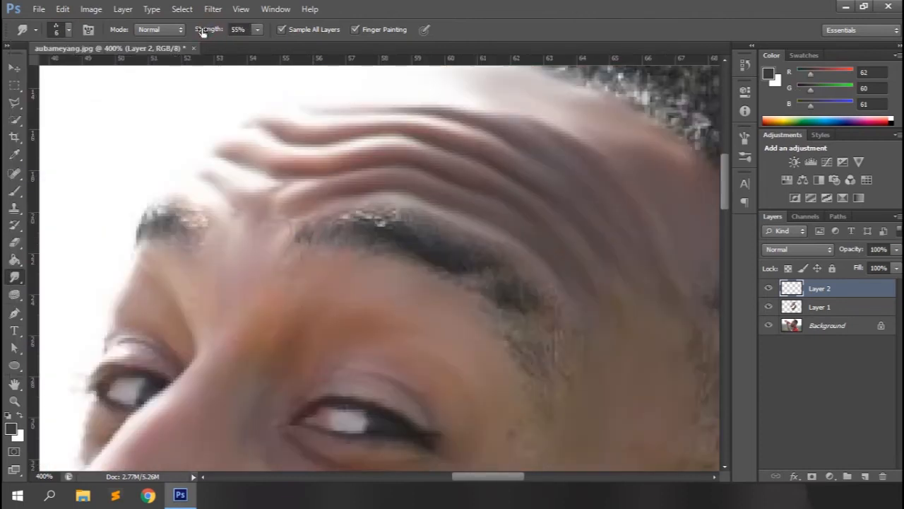
Paint dark grey hair texture over both eyebrows with the three-dot brush at 6 px and 55% strength, blending with Finger Painting off in between
mouse_move(311, 233)
mouse_down()
mouse_move(361, 219)
mouse_move(379, 231)
mouse_move(366, 216)
mouse_move(378, 229)
mouse_move(432, 242)
mouse_up()
mouse_move(482, 286)
mouse_down()
mouse_move(541, 303)
mouse_move(545, 370)
mouse_up()
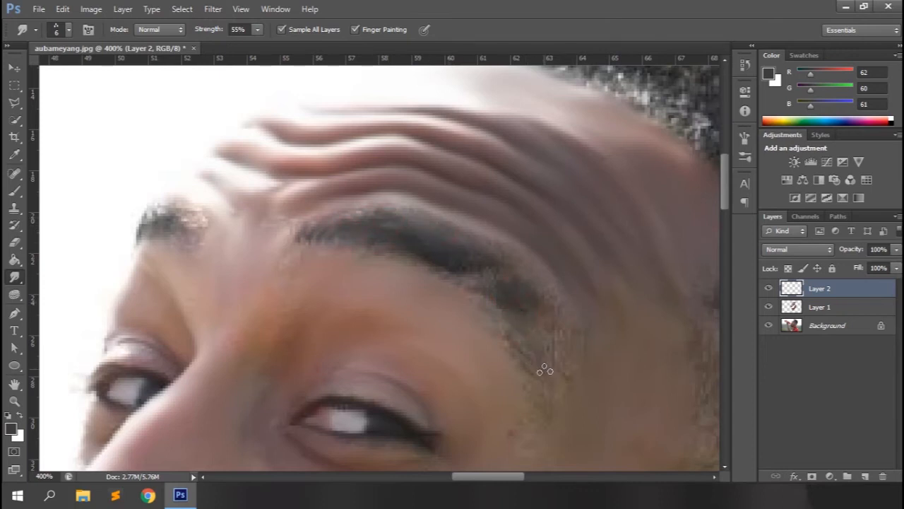
click(367, 32)
scroll(548, 396, down, 2)
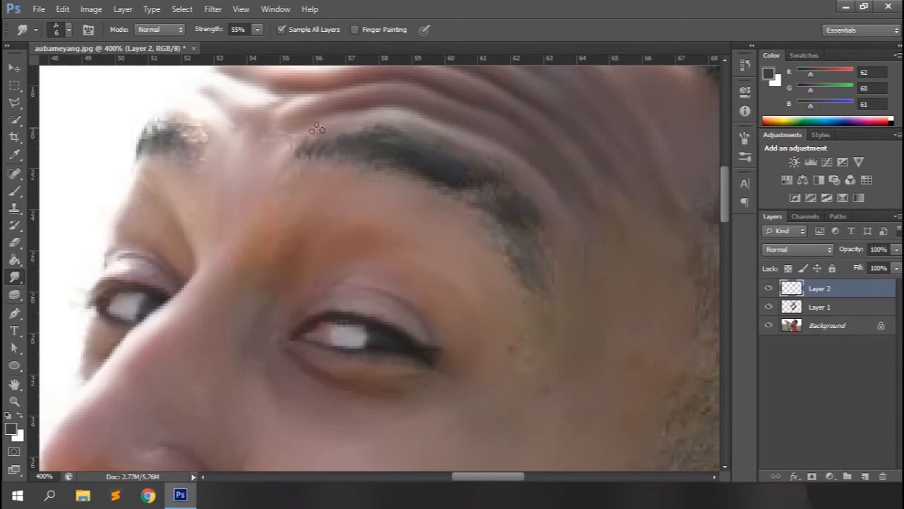
click(356, 29)
mouse_move(202, 145)
mouse_down()
mouse_move(169, 130)
mouse_move(154, 137)
mouse_move(189, 122)
mouse_move(177, 118)
mouse_up()
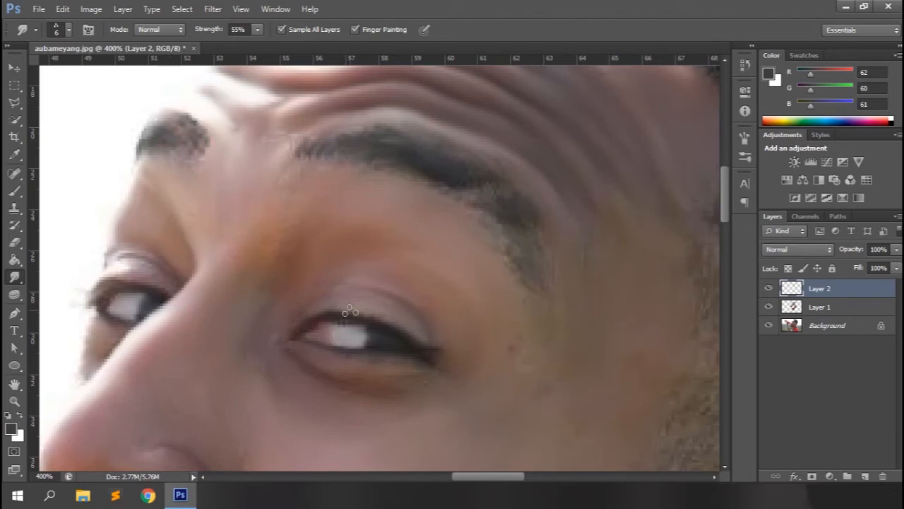
Compare the whole portrait with and without the painted eyebrow layer
key(ctrl+minus)
click(767, 289)
key(ctrl+minus)
key(ctrl+minus)
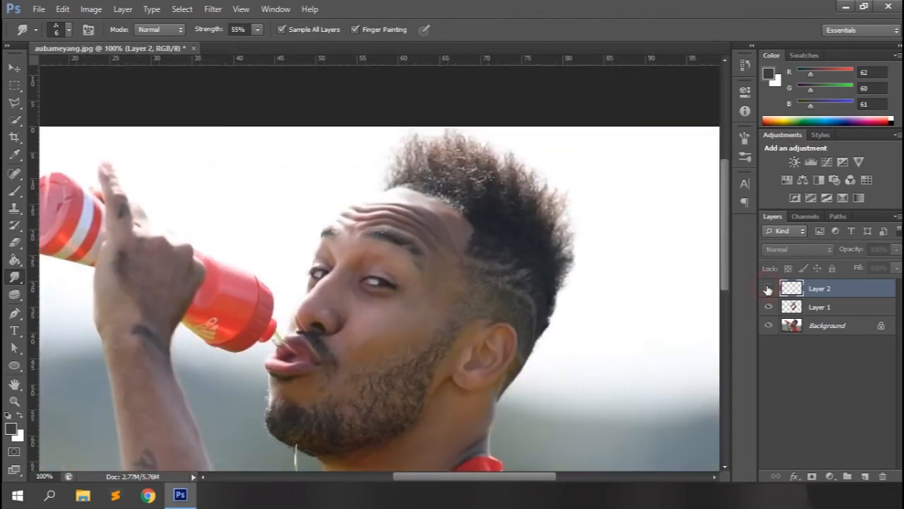
click(768, 288)
Paint along the nearer eye's upper lash line with the 6 px three-dot brush at 55% strength
key(ctrl+plus)
key(ctrl+plus)
key(ctrl+plus)
key(ctrl+plus)
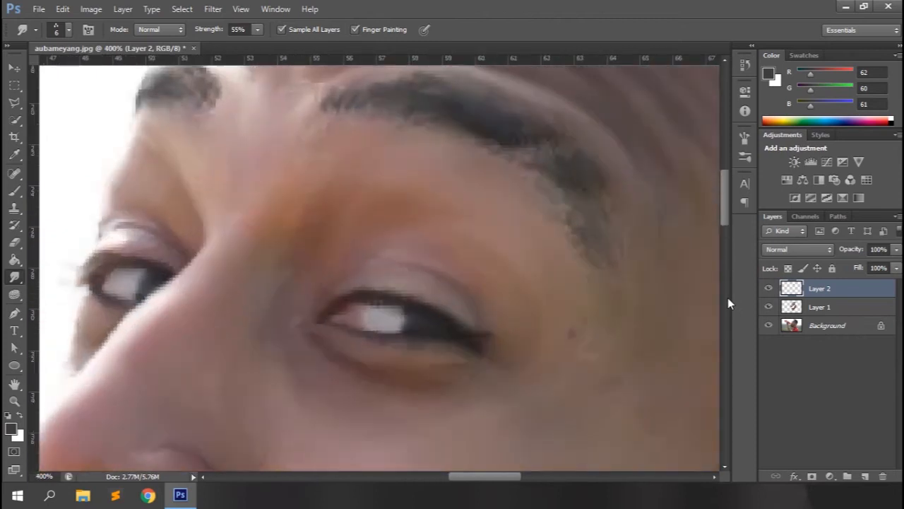
mouse_move(350, 326)
mouse_down()
mouse_move(347, 317)
mouse_move(384, 301)
mouse_up()
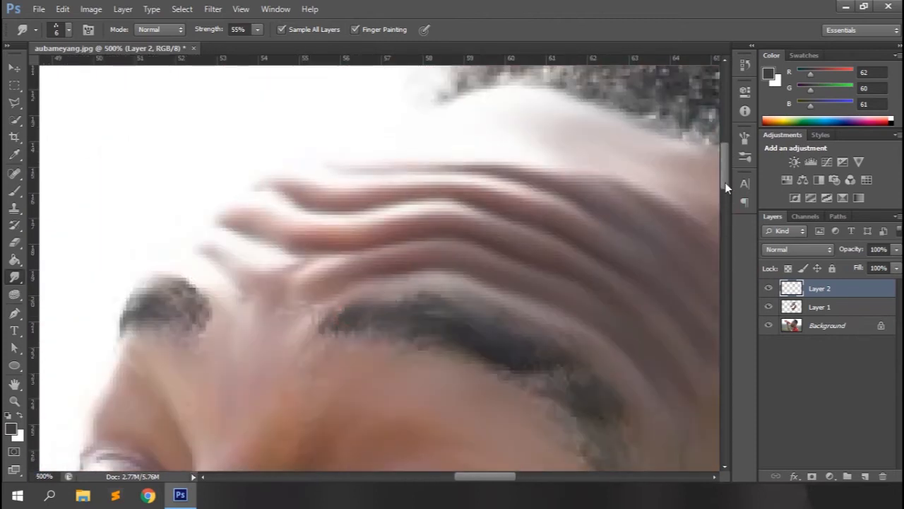
Smudge the front edge of the hair above the forehead into upward strands with the three-dot brush at 6 px and 55% strength
drag(726, 187, 726, 155)
drag(484, 475, 517, 475)
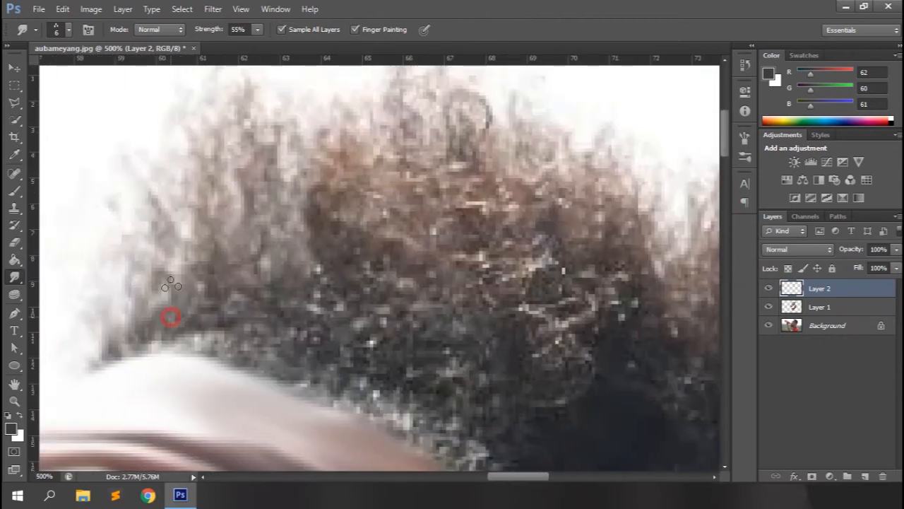
drag(171, 283, 165, 198)
drag(174, 320, 219, 236)
drag(217, 332, 281, 172)
drag(214, 244, 240, 181)
Raise the Smudge strength to 72% and pull more hair strands upward from the front hairline
drag(220, 30, 231, 29)
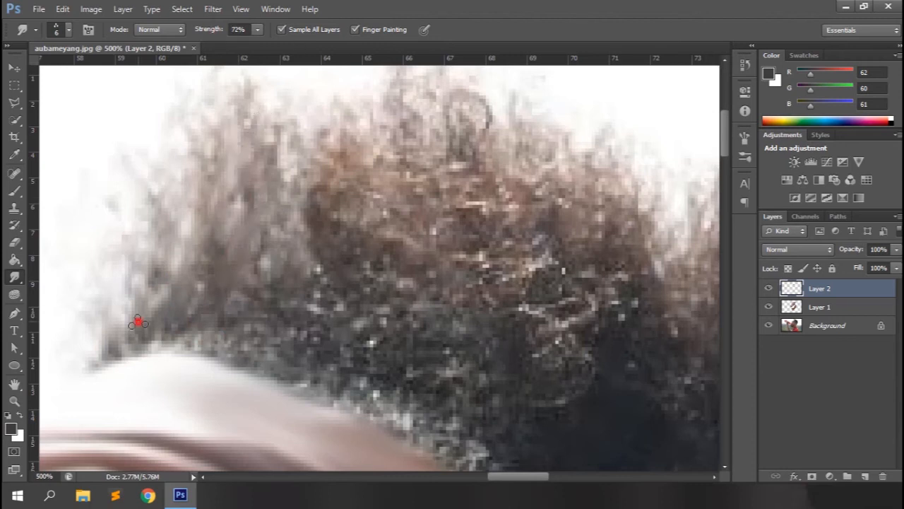
drag(138, 322, 147, 274)
drag(103, 353, 130, 251)
drag(164, 319, 178, 187)
drag(191, 328, 238, 175)
drag(201, 345, 248, 241)
drag(230, 344, 318, 220)
drag(253, 353, 272, 210)
mouse_move(268, 360)
mouse_down()
mouse_move(262, 269)
mouse_move(300, 279)
mouse_move(327, 200)
mouse_up()
Reduce the three-dot brush to 4 px and smudge a strand upward from the middle of the hairline
key(ctrl+minus)
key(ctrl+minus)
key(ctrl+minus)
key(bracketleft)
key(bracketleft)
mouse_move(345, 303)
mouse_down()
mouse_move(373, 234)
mouse_move(368, 240)
mouse_up()
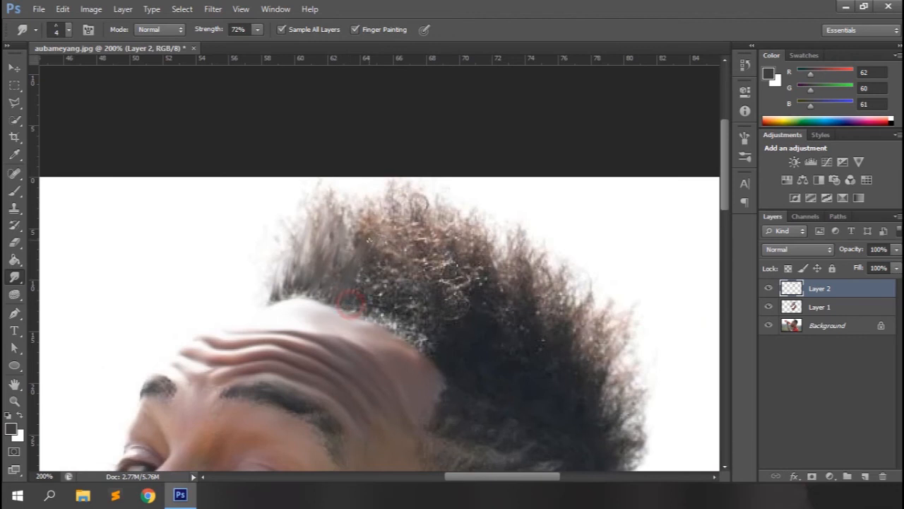
Switch the Smudge tool to a flat bristle brush at 25 px and smudge the hair above the forehead into upward strands
click(69, 29)
double_click(46, 150)
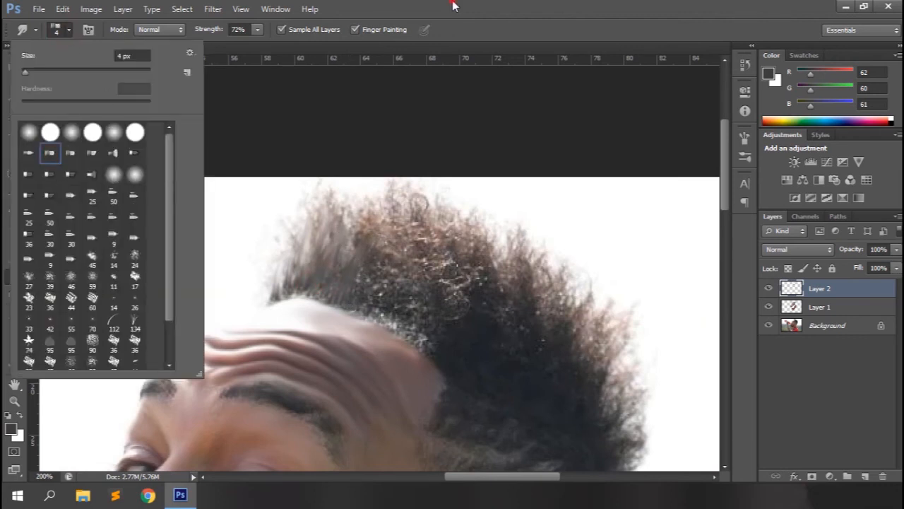
drag(376, 309, 403, 235)
mouse_move(393, 318)
mouse_down()
mouse_move(399, 343)
mouse_move(432, 240)
mouse_up()
drag(426, 306, 458, 279)
mouse_move(447, 302)
mouse_down()
mouse_move(467, 287)
mouse_move(485, 236)
mouse_up()
drag(422, 260, 445, 219)
drag(389, 266, 414, 208)
mouse_move(373, 251)
mouse_down()
mouse_move(389, 200)
mouse_move(366, 213)
mouse_up()
drag(339, 245, 345, 195)
drag(415, 315, 449, 261)
mouse_move(455, 304)
mouse_down()
mouse_move(498, 256)
mouse_move(517, 195)
mouse_up()
Smudge upward strands along the crown and refine the front edge of the hair with the 25 px bristle brush
scroll(495, 283, down, 2)
drag(516, 205, 534, 161)
drag(523, 243, 548, 189)
drag(543, 259, 569, 212)
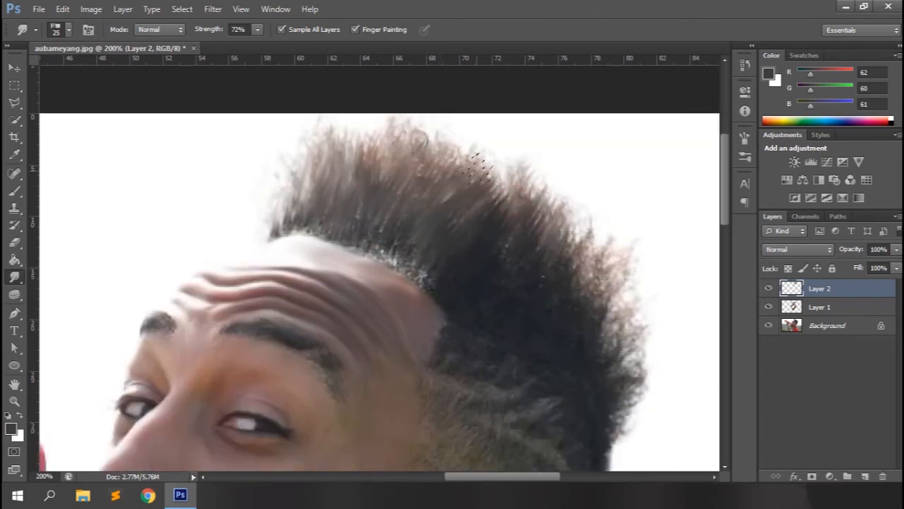
drag(315, 176, 331, 135)
drag(280, 211, 300, 163)
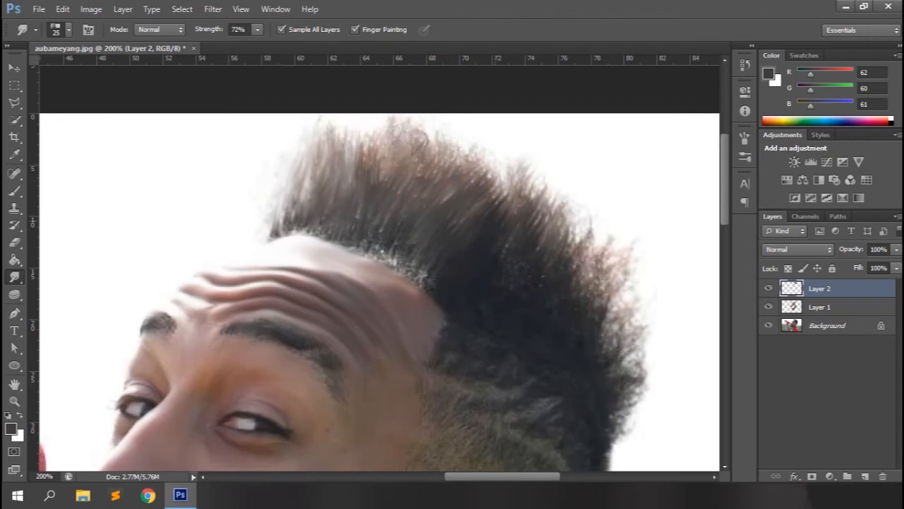
Smudge the hair at the back of the head outward into soft strands, down toward the nape, at 25 px and 72% strength
scroll(438, 236, down, 2)
drag(493, 259, 520, 186)
drag(548, 263, 579, 195)
drag(584, 254, 609, 203)
mouse_move(605, 270)
mouse_down()
mouse_move(633, 165)
mouse_move(641, 215)
mouse_up()
scroll(626, 217, down, 3)
drag(629, 284, 646, 245)
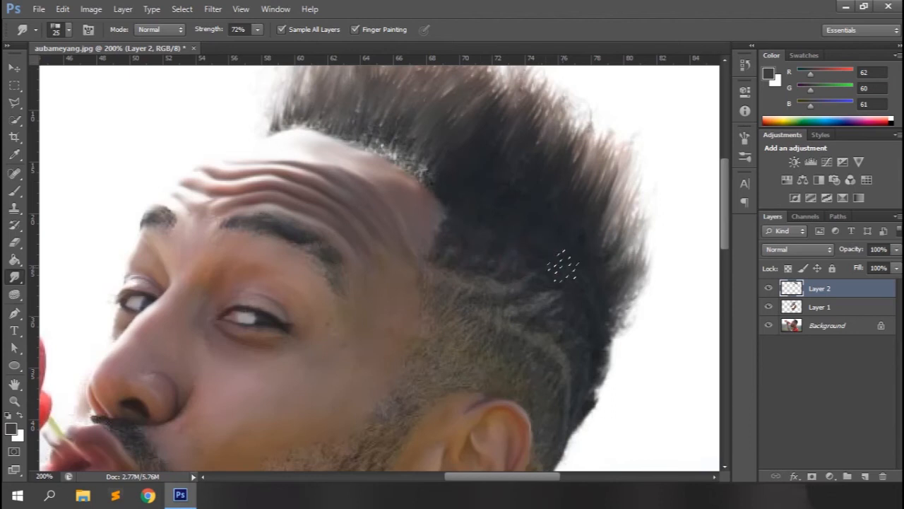
drag(594, 358, 606, 335)
drag(598, 375, 609, 348)
scroll(565, 304, up, 5)
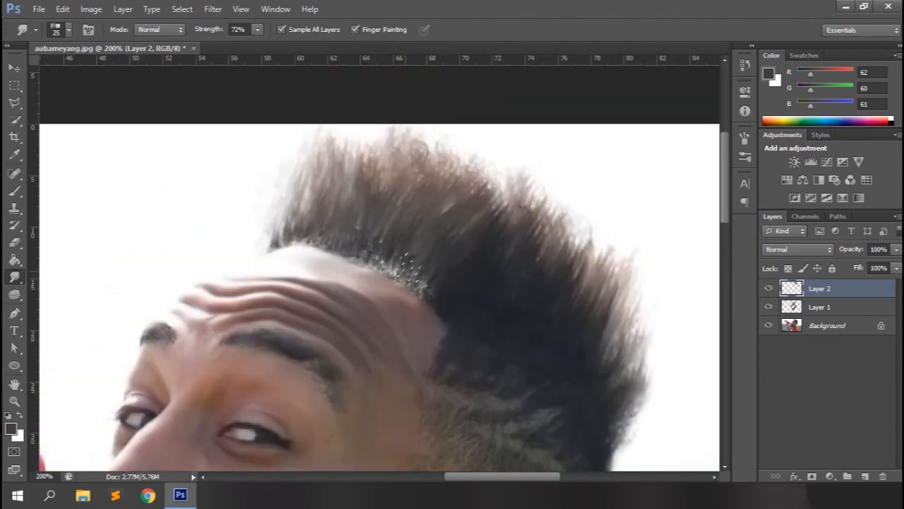
scroll(571, 311, down, 6)
Compare the whole portrait with Layer 2 hidden and shown
key(ctrl+minus)
key(ctrl+minus)
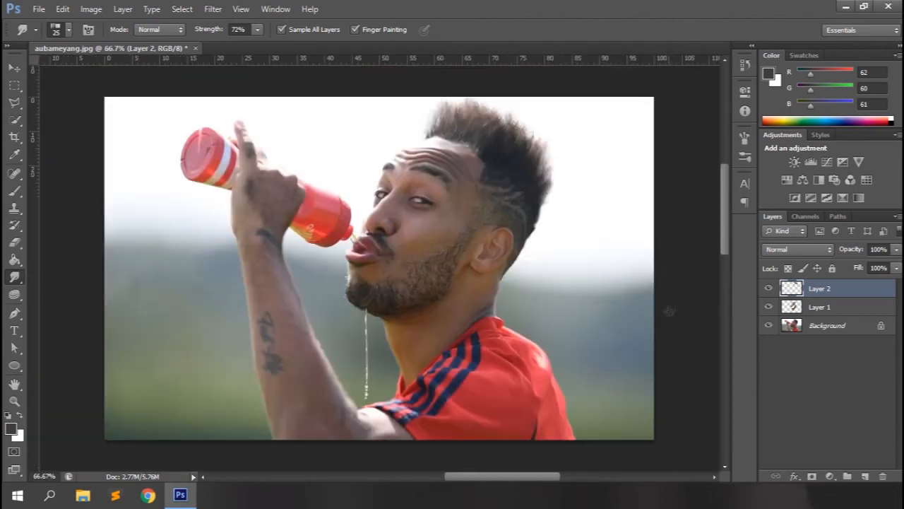
click(768, 291)
click(768, 291)
click(768, 291)
click(768, 291)
Paint dark grey hair over the temple and around the ear with the Brush tool's flat bristle brush, erasing the stray mark at the nape
key(ctrl+plus)
key(ctrl+plus)
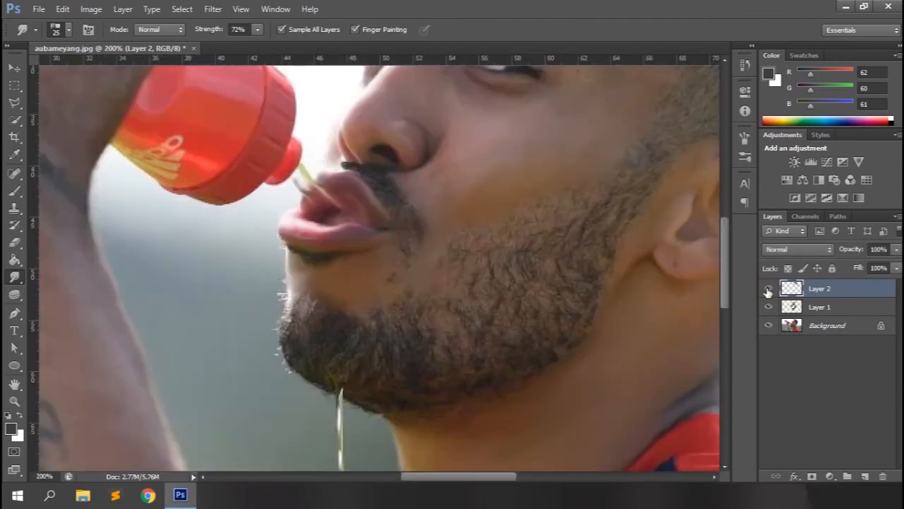
drag(459, 478, 504, 479)
key(ctrl+plus)
drag(723, 271, 723, 226)
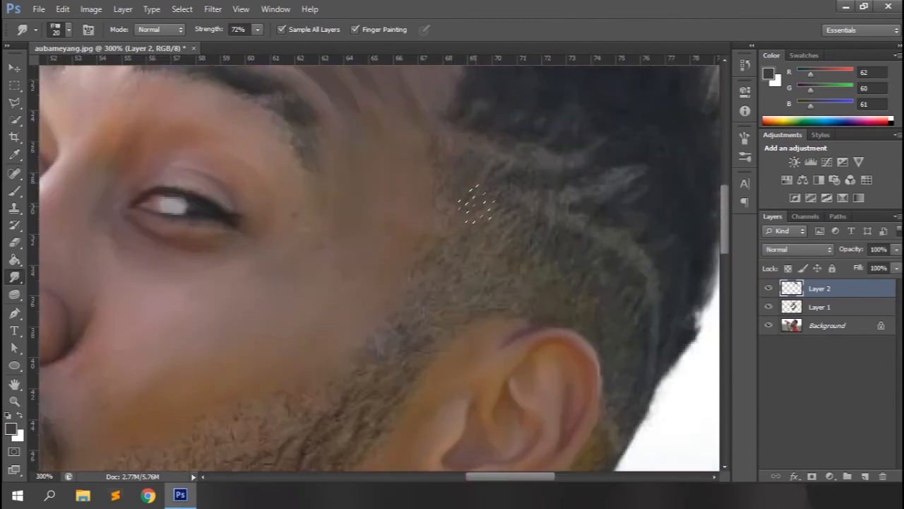
scroll(631, 196, down, 2)
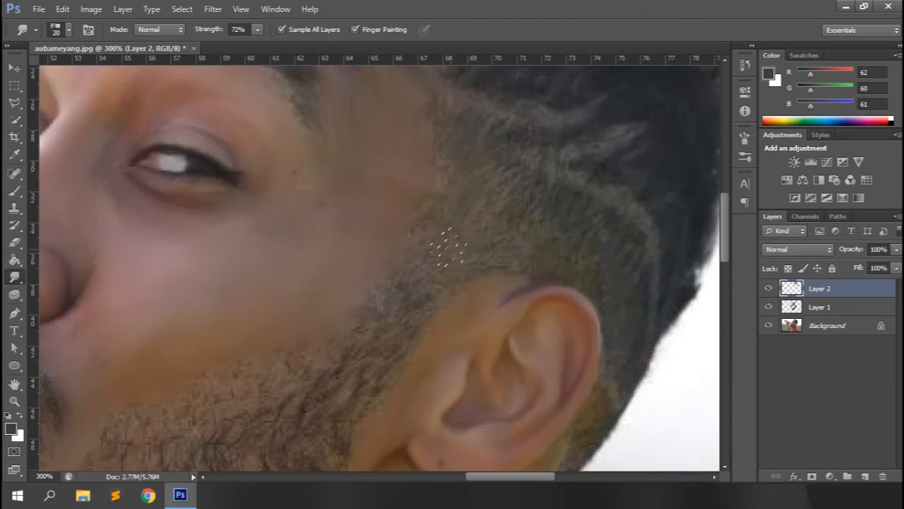
click(14, 193)
click(69, 30)
click(51, 152)
click(486, 14)
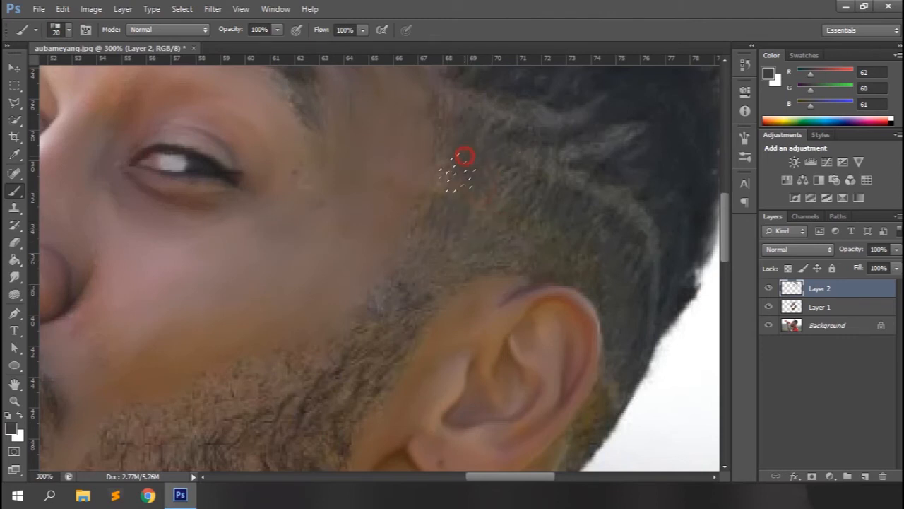
scroll(632, 269, down, 3)
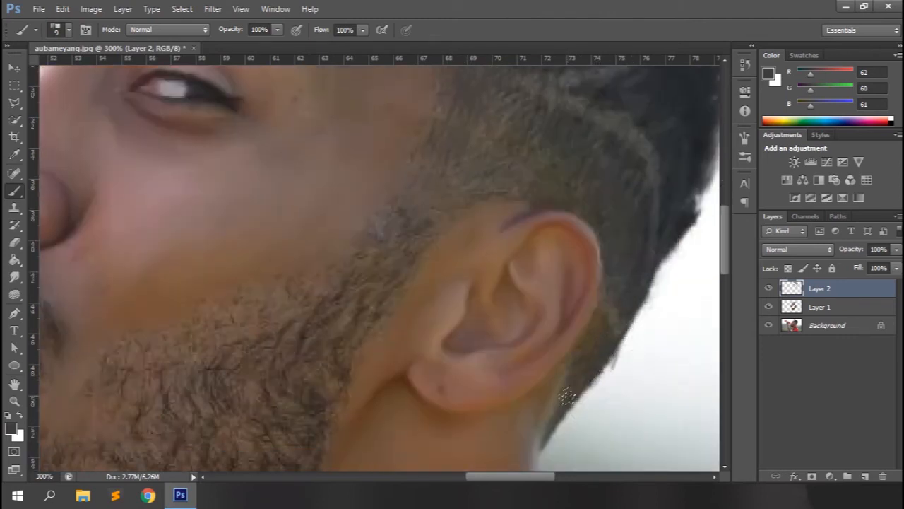
key(e)
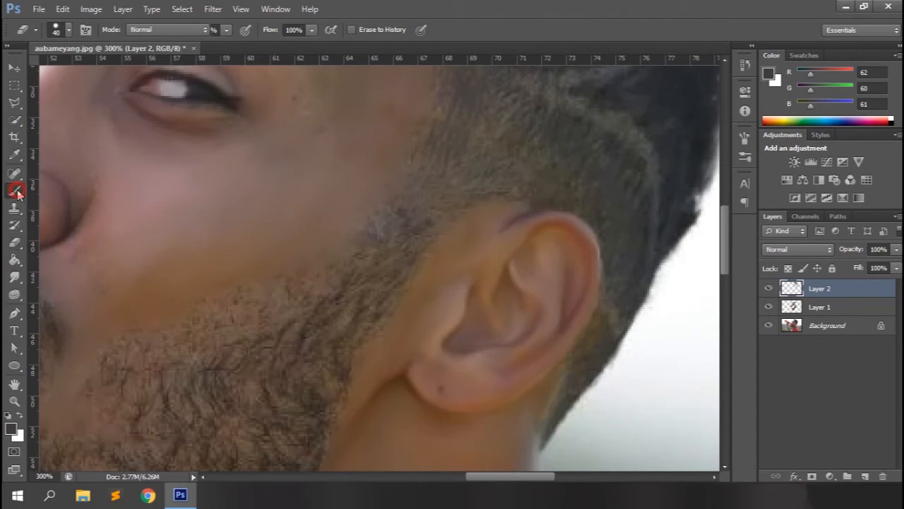
Paint dark grey stubble over the sideburn and upper cheek beard with the bristle brush at 20 px
click(15, 191)
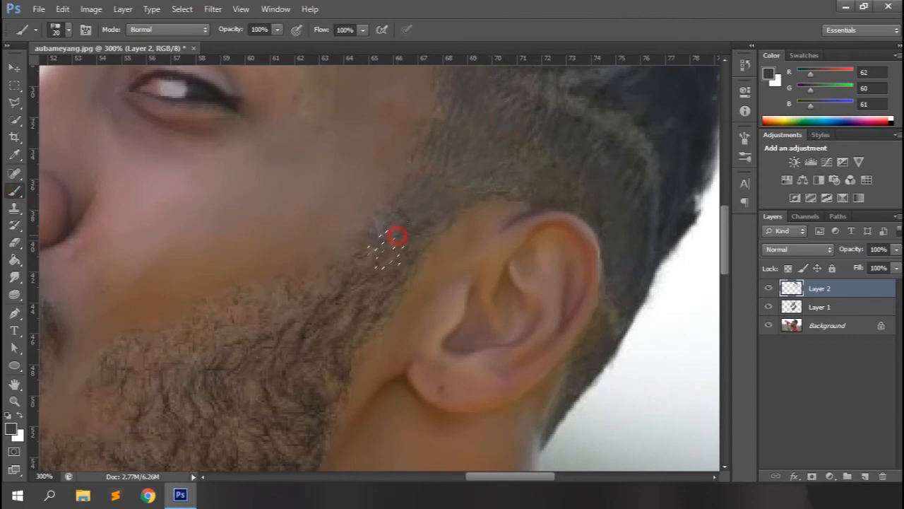
scroll(311, 296, down, 3)
mouse_move(291, 211)
mouse_down()
mouse_move(273, 223)
mouse_move(240, 225)
mouse_up()
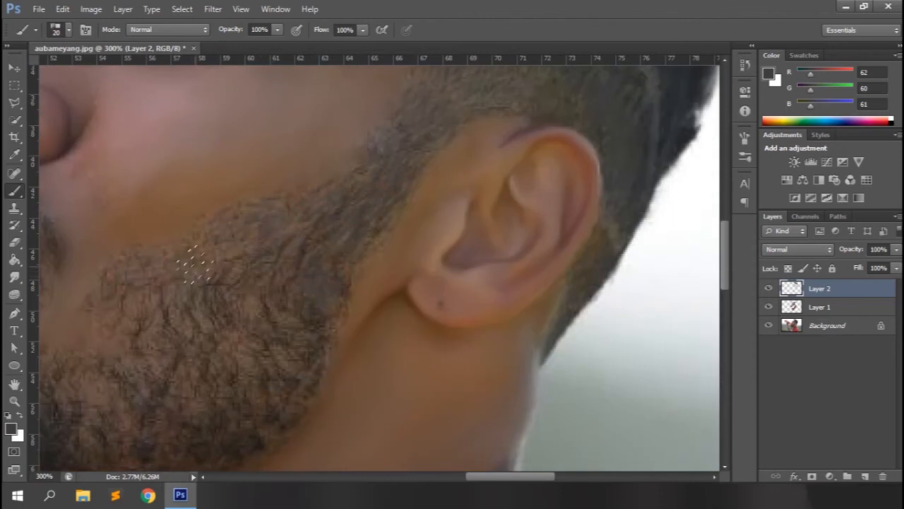
scroll(291, 385, down, 3)
drag(177, 225, 222, 212)
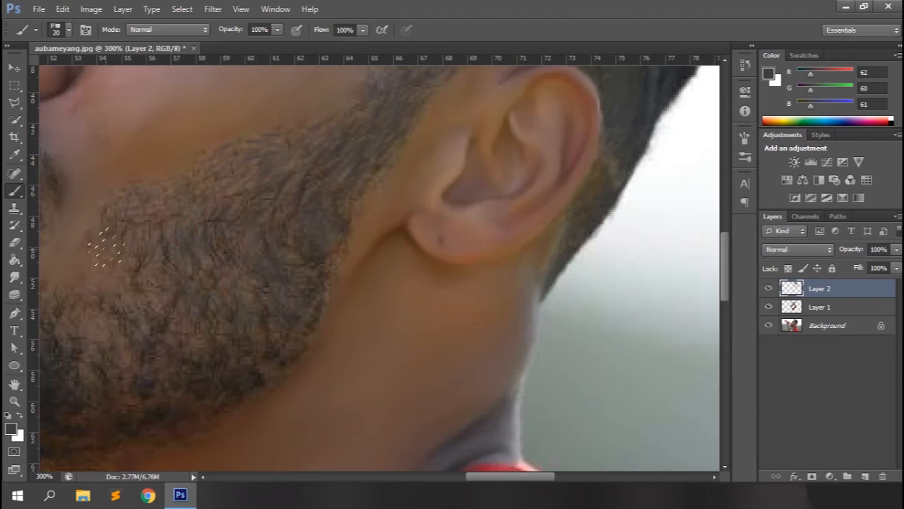
Sample a darker beard colour (RGB 43, 40, 33) and paint it over the cheek beard and jaw with the 20 px bristle brush
scroll(498, 350, left, 5)
alt+click(351, 235)
drag(372, 263, 474, 200)
scroll(475, 173, up, 5)
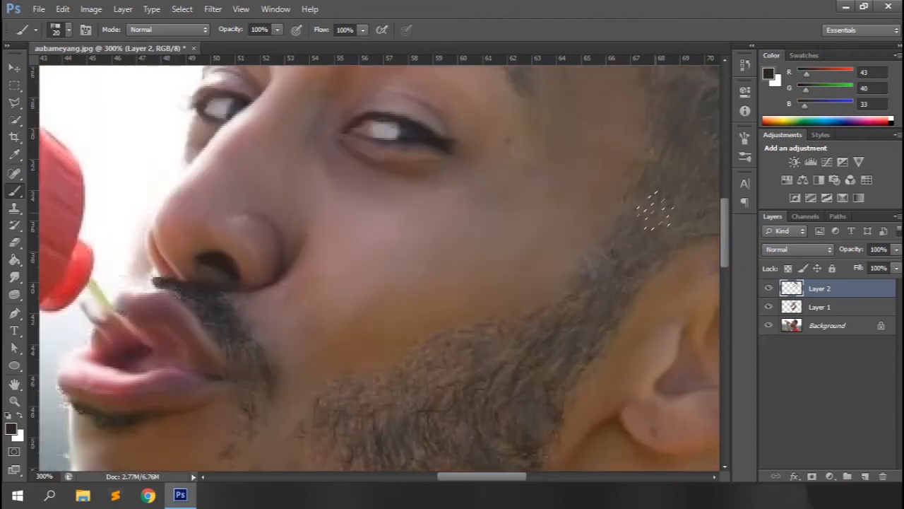
scroll(552, 357, down, 5)
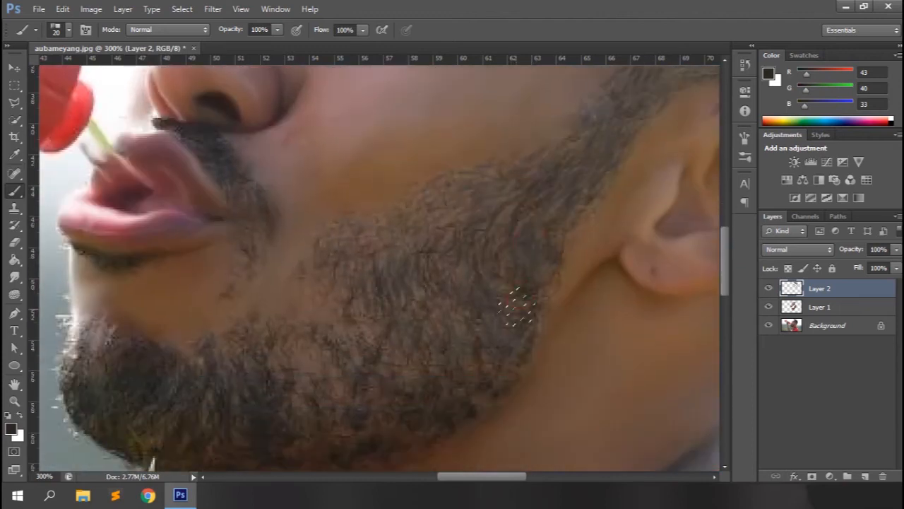
scroll(377, 357, down, 2)
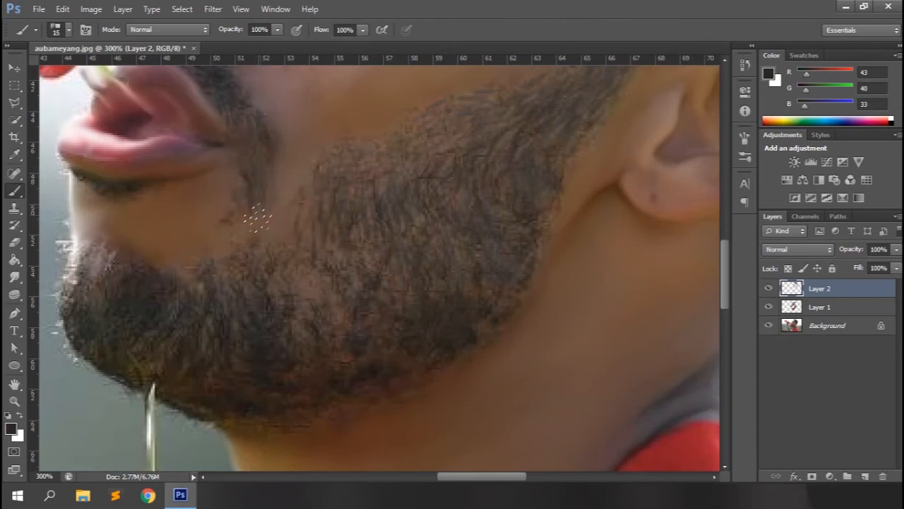
Paint the beard strip beside the mouth at 15 px, and the moustache and hair below the lower lip at 8 px
drag(248, 212, 247, 247)
scroll(240, 212, up, 4)
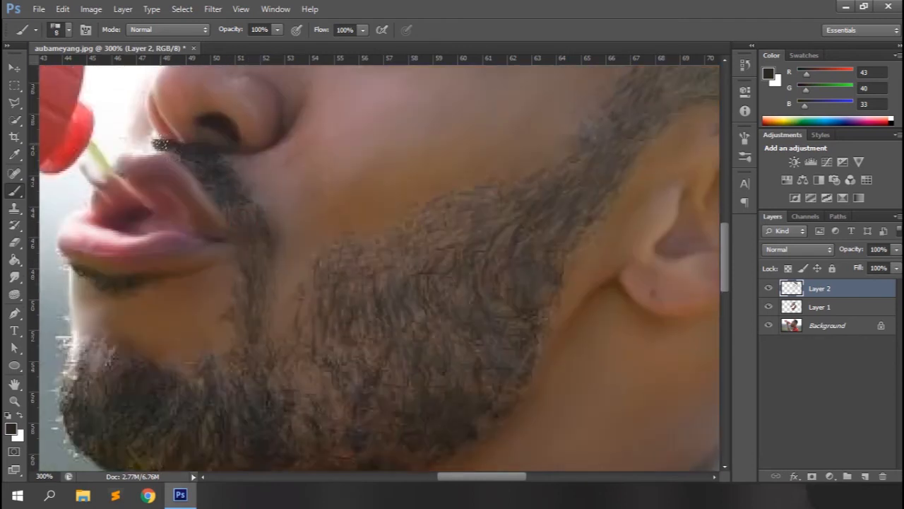
scroll(177, 169, down, 4)
click(106, 213)
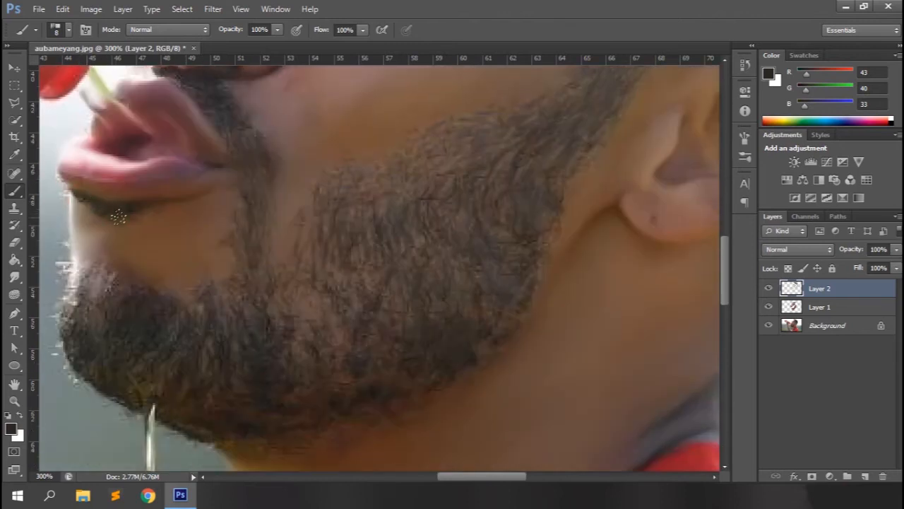
Paint dark hair over the chin and jaw beard with the bristle brush at 10 to 20 px, and check Layer 2's effect on the whole portrait
mouse_move(312, 321)
mouse_down()
mouse_move(333, 359)
mouse_move(379, 363)
mouse_move(363, 395)
mouse_move(290, 411)
mouse_up()
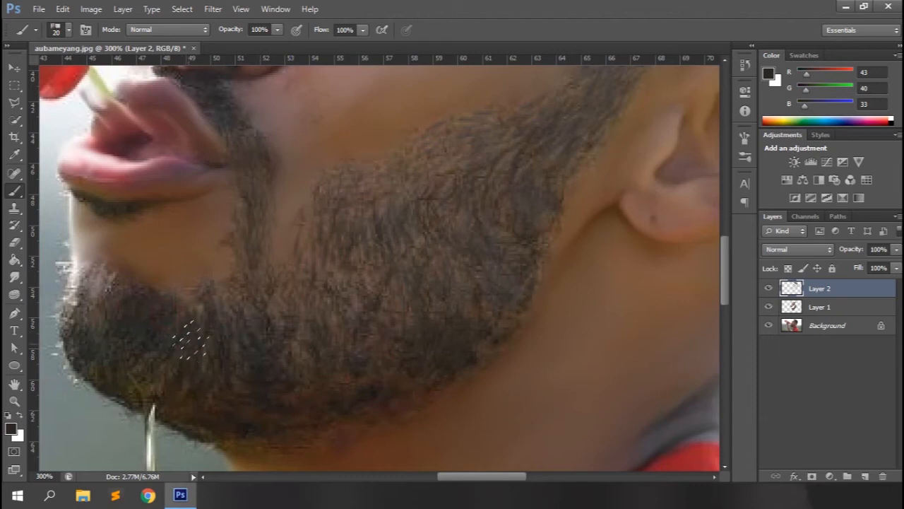
mouse_move(76, 331)
mouse_down()
mouse_move(106, 343)
mouse_move(95, 264)
mouse_move(104, 272)
mouse_move(79, 276)
mouse_move(109, 274)
mouse_move(71, 291)
mouse_up()
key(bracketleft)
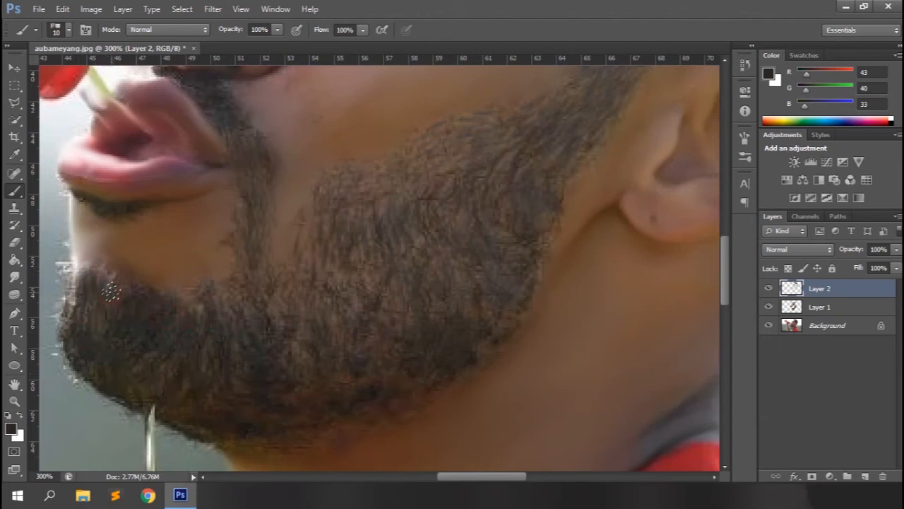
key(bracketright)
drag(306, 241, 295, 260)
drag(315, 201, 298, 268)
key(ctrl+0)
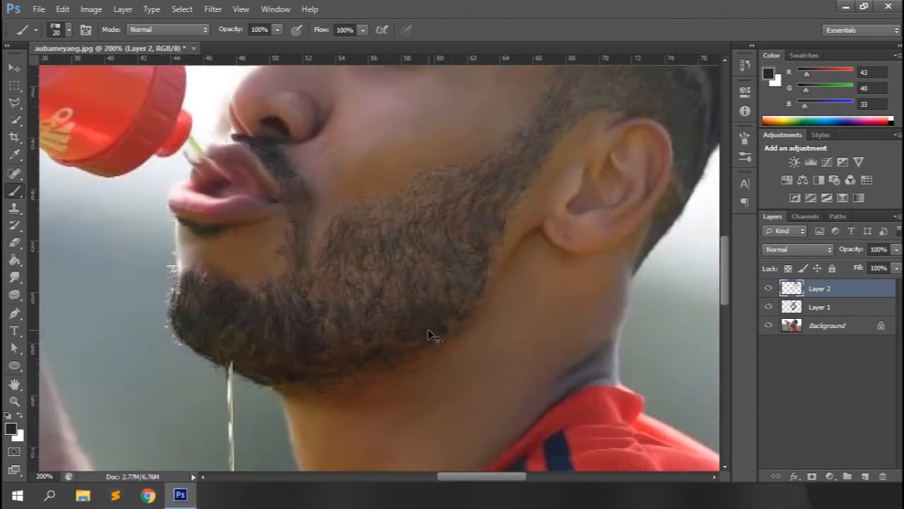
click(767, 291)
click(766, 291)
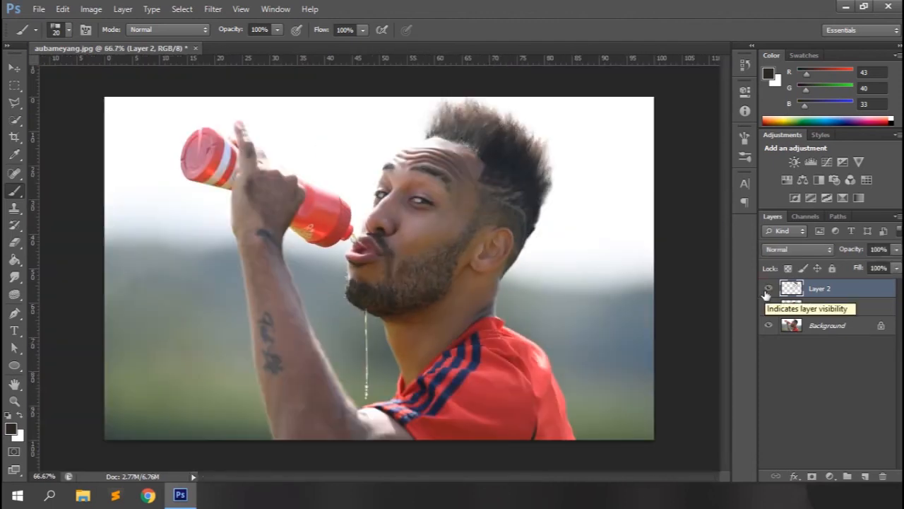
Smudge the front hair above the hairline further upward with the bristle brush at 20 px and 72% strength
key(ctrl+plus)
key(ctrl+plus)
key(ctrl+plus)
drag(724, 259, 722, 169)
drag(428, 476, 460, 476)
drag(725, 194, 725, 168)
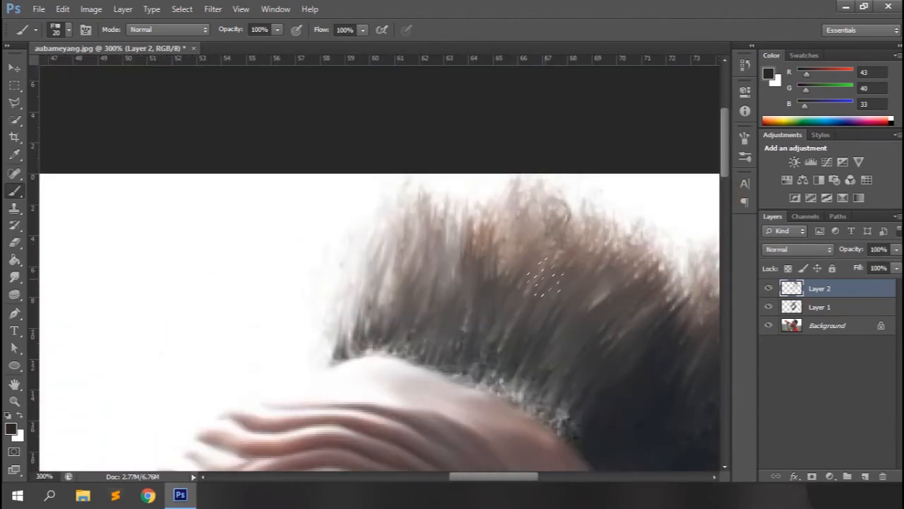
key(r)
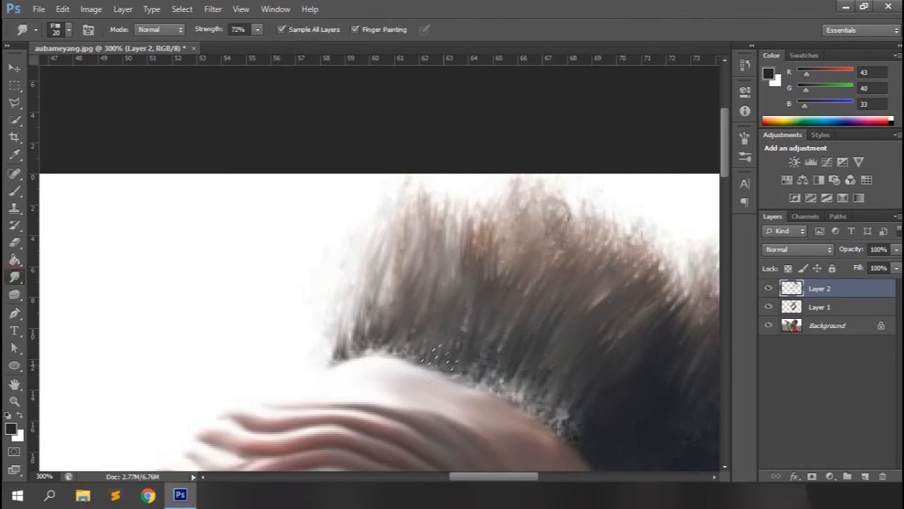
drag(460, 279, 493, 228)
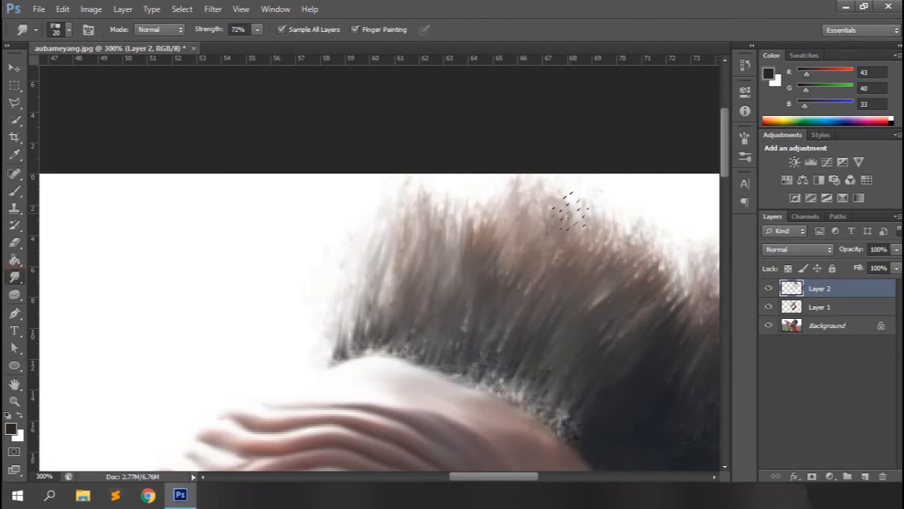
Turn off Finger Painting, and rename Layer 2 to "hair" and lock it completely
key(ctrl+minus)
key(ctrl+minus)
key(ctrl+minus)
key(ctrl+minus)
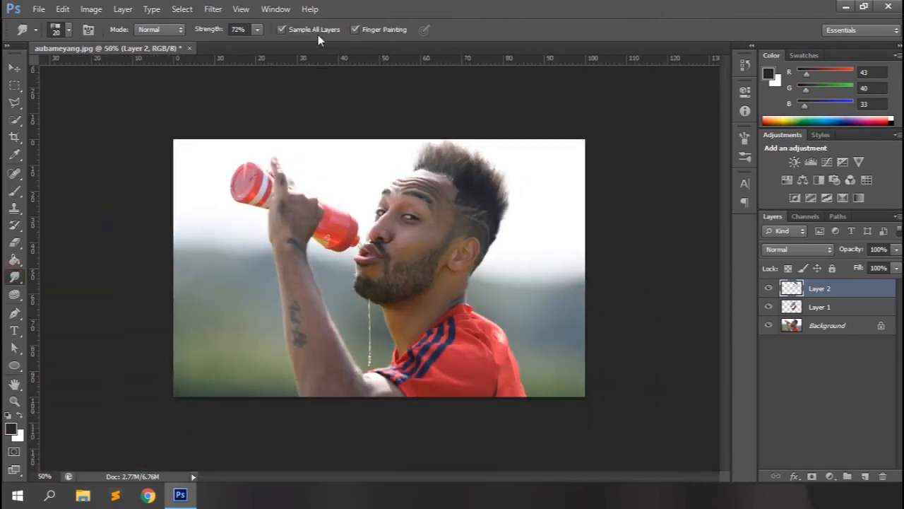
double_click(825, 289)
text(hair)
key(Return)
click(832, 269)
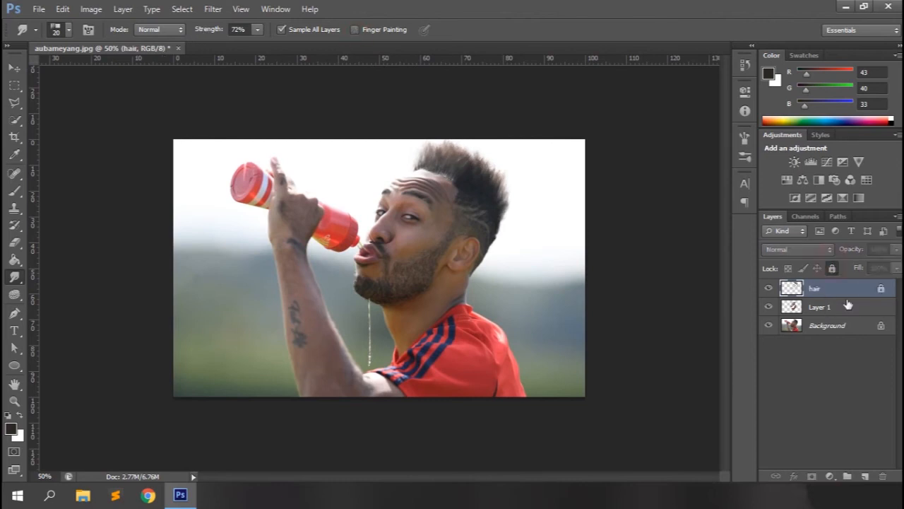
On Layer 1, smudge the skin of the elbow and upper arm smooth with a soft round brush at 20 px and 43% strength
click(821, 308)
key(ctrl+plus)
key(ctrl+plus)
key(ctrl+plus)
drag(725, 262, 743, 369)
click(68, 29)
click(29, 132)
click(472, 5)
drag(219, 34, 197, 34)
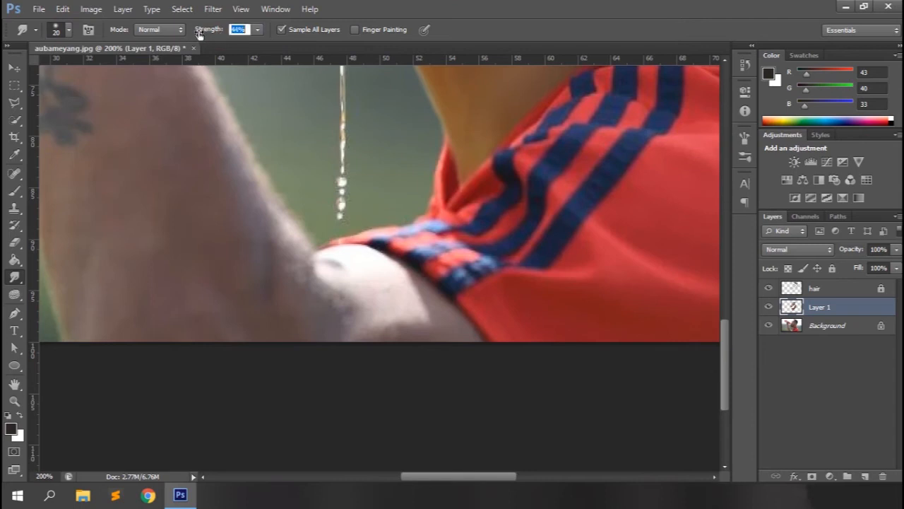
mouse_move(390, 264)
mouse_down()
mouse_move(351, 283)
mouse_move(350, 272)
mouse_move(375, 303)
mouse_move(326, 342)
mouse_up()
drag(269, 245, 275, 341)
drag(302, 270, 322, 343)
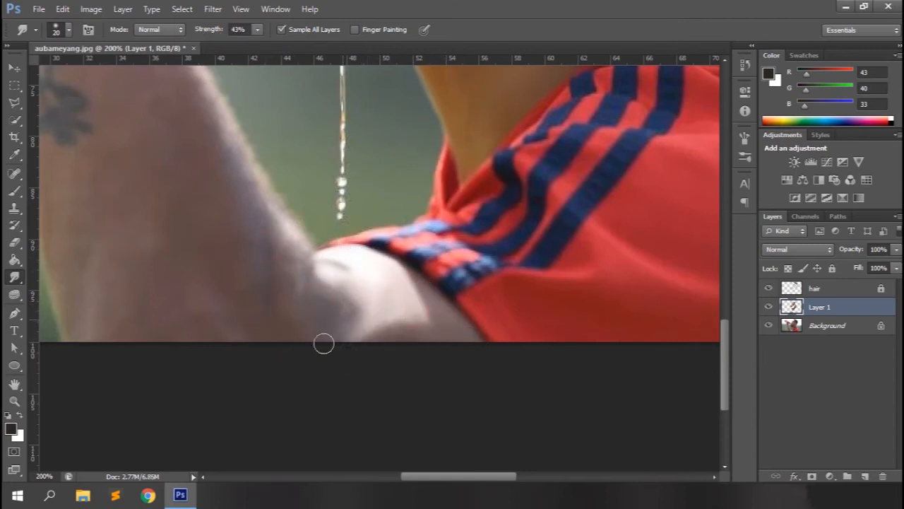
drag(297, 250, 233, 119)
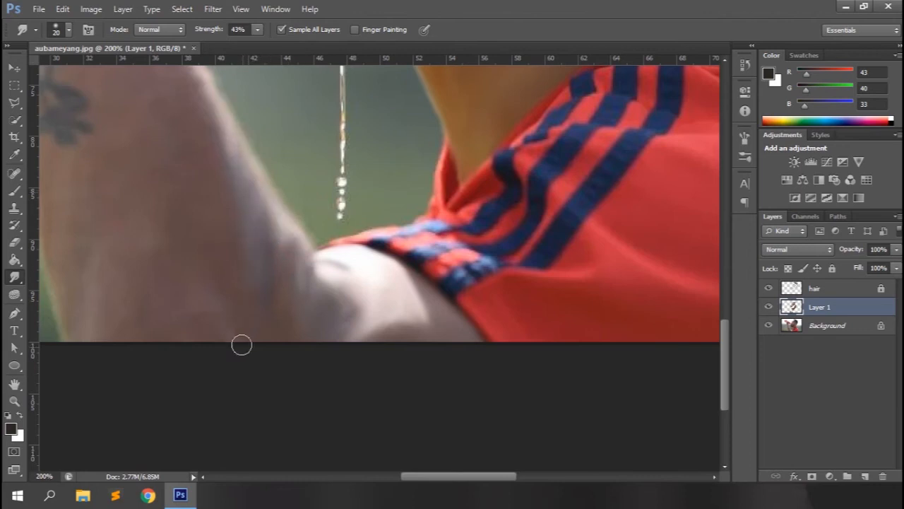
Smudge the forearm skin and its edges smooth around the lettering tattoo up to the wrist at 20 px and 43% strength
drag(435, 476, 397, 481)
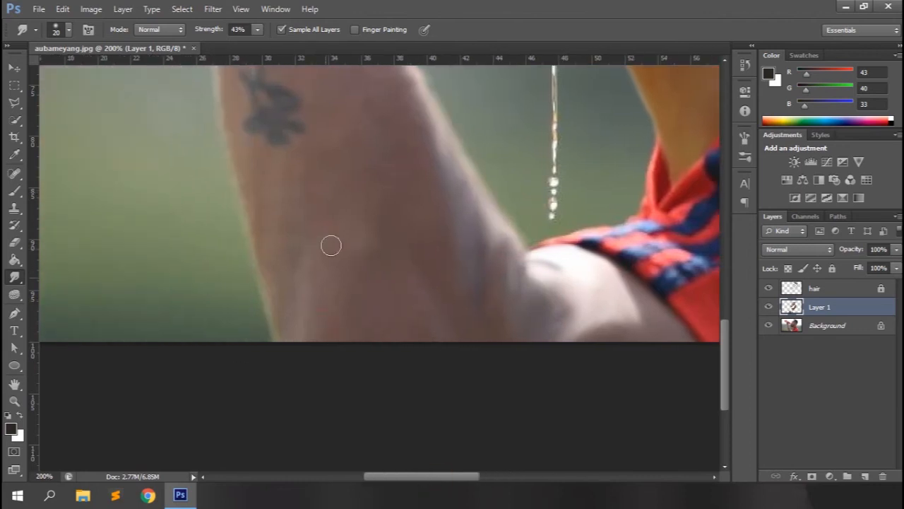
drag(256, 253, 255, 226)
drag(725, 378, 725, 344)
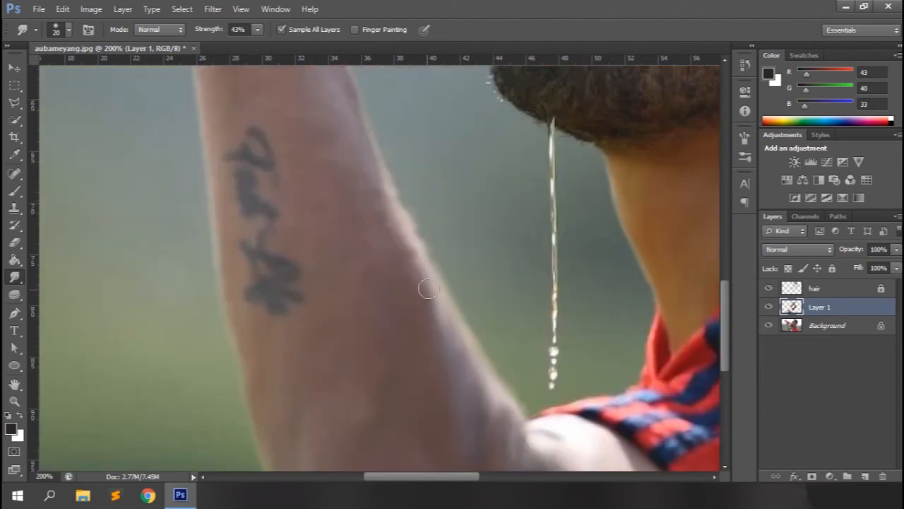
click(314, 166)
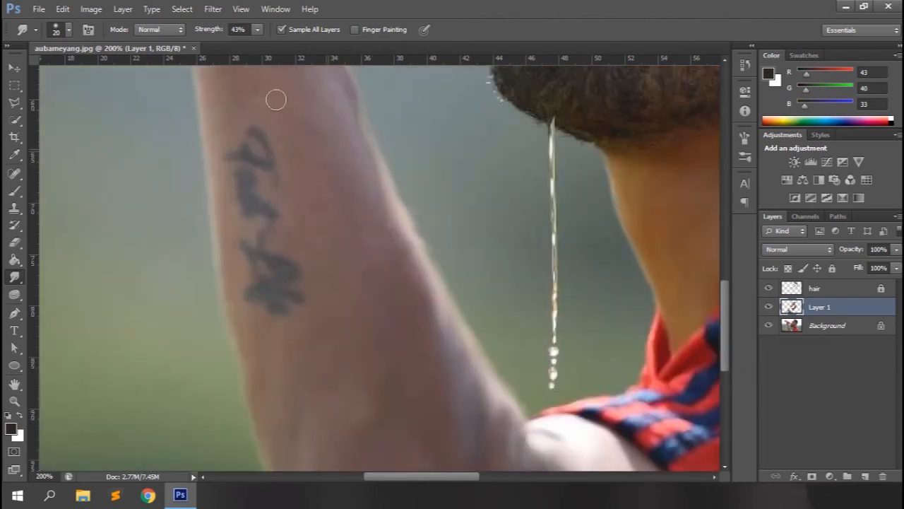
scroll(230, 267, up, 3)
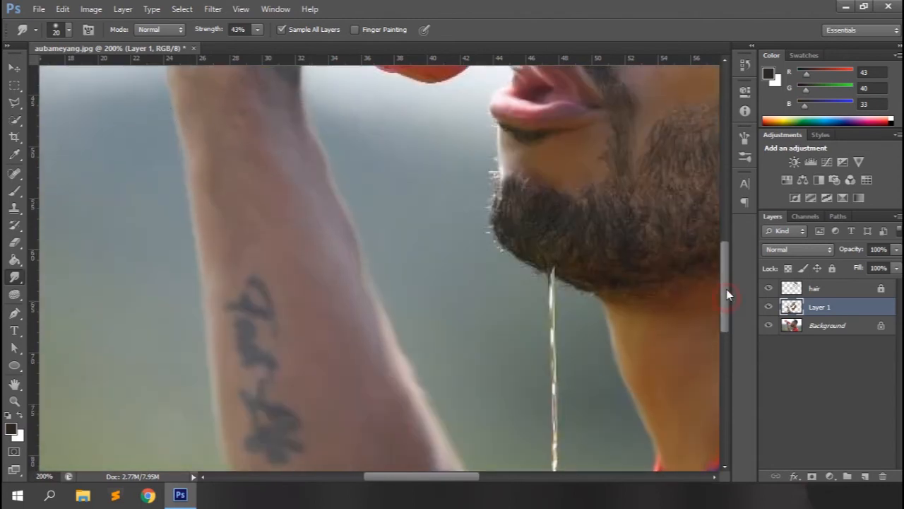
scroll(222, 359, up, 3)
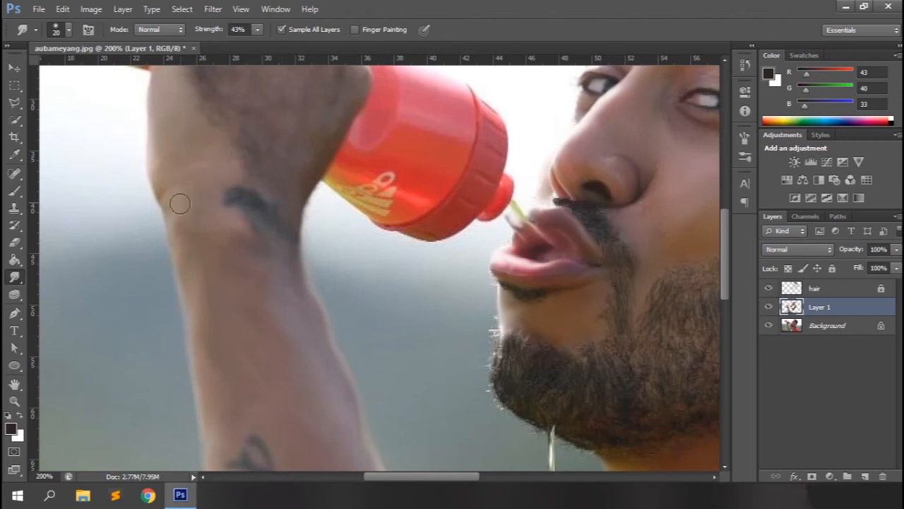
Smudge the fine skin details around the wrist with a 4 to 7 px brush at 65% strength
key(6)
key(5)
key(ctrl+plus)
drag(727, 250, 729, 222)
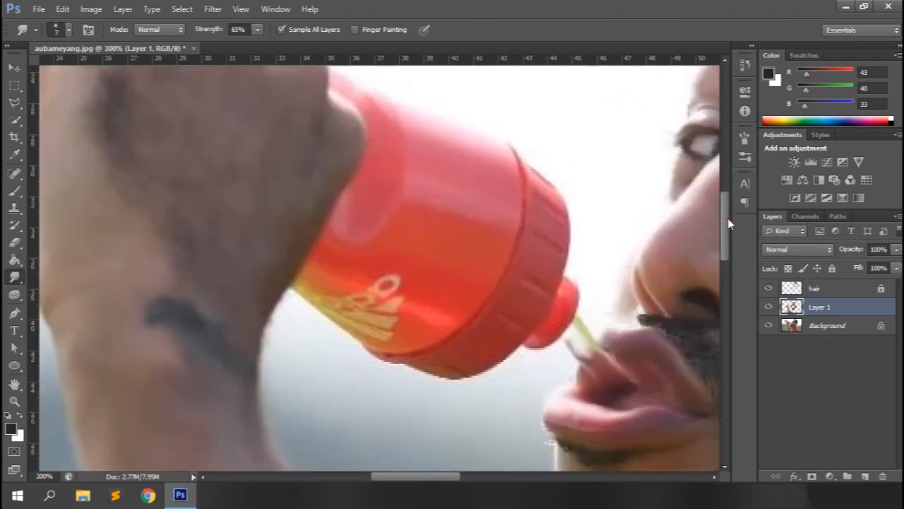
drag(417, 476, 397, 477)
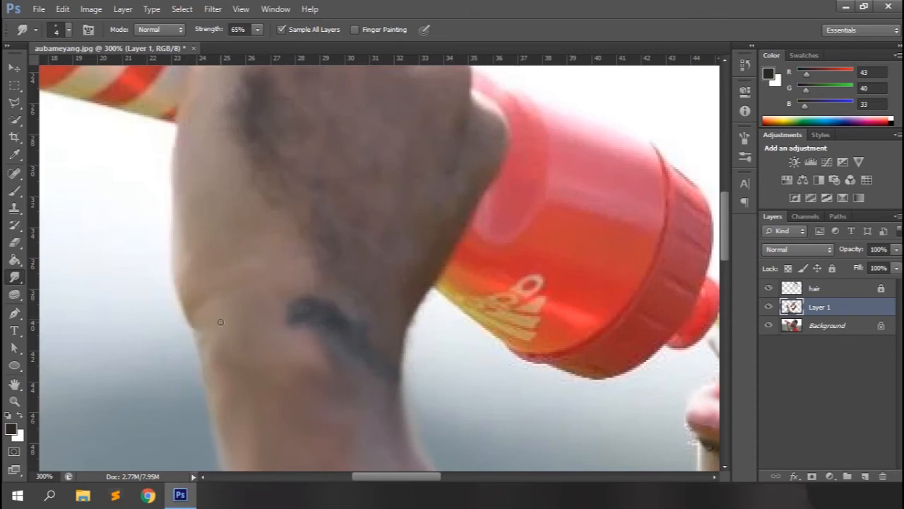
Smudge the back of the hand smooth at 45% strength, reducing the brush from 20 to 9 px for the darker areas
drag(210, 30, 201, 31)
key(bracketright)
key(bracketright)
scroll(226, 322, up, 1)
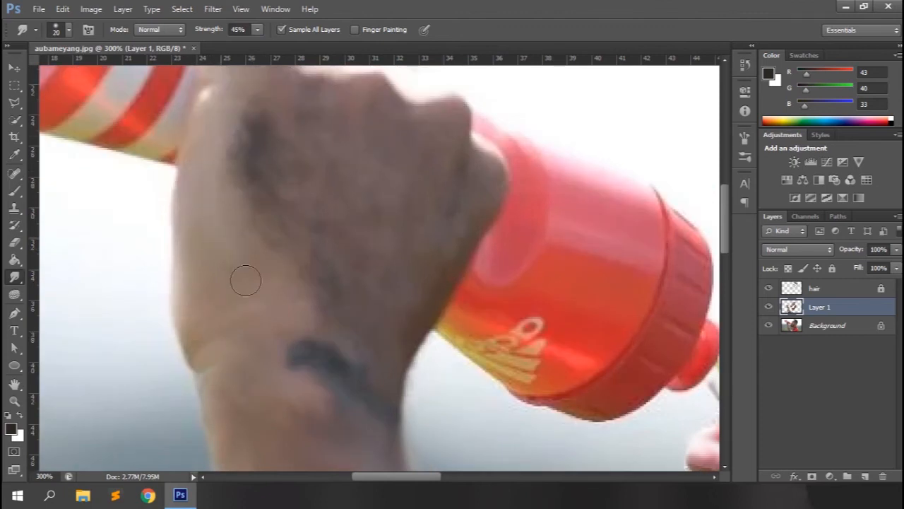
key(bracketright)
key(bracketright)
key(bracketleft)
key(bracketleft)
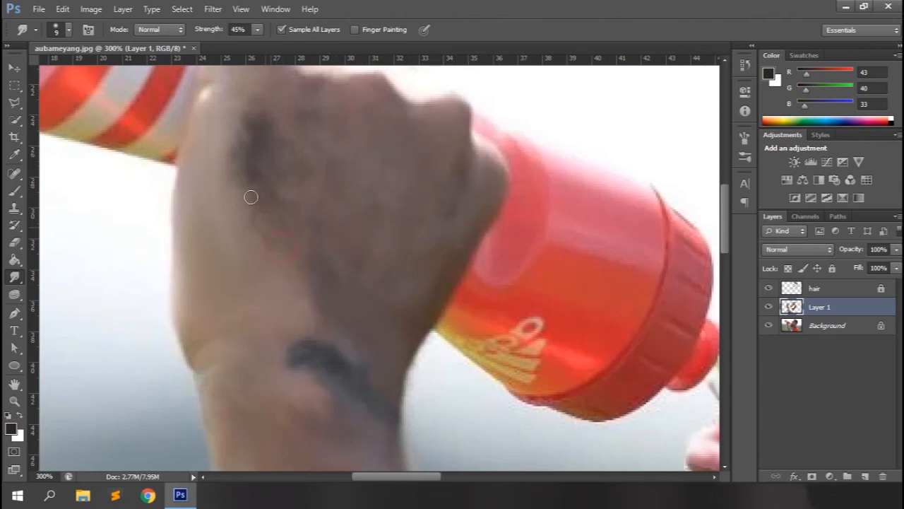
Smudge the raised finger up to its tip and the neighbouring finger with a 7 to 9 px brush at 45% strength
scroll(304, 162, up, 2)
scroll(328, 203, up, 2)
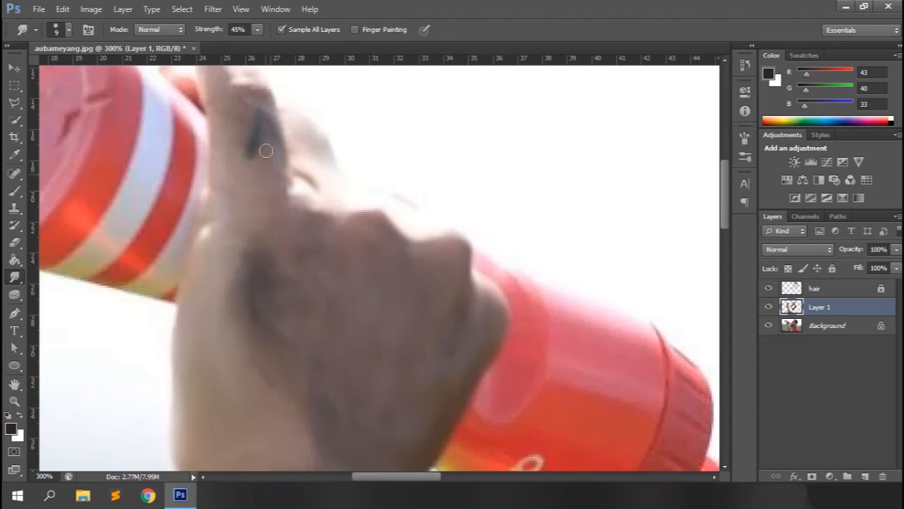
scroll(231, 170, up, 2)
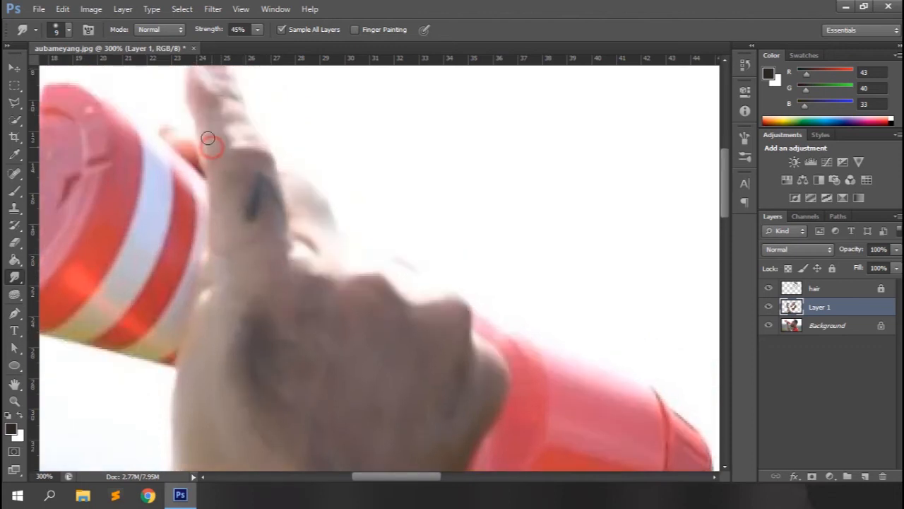
scroll(212, 145, up, 2)
mouse_move(240, 208)
mouse_down()
mouse_move(225, 187)
mouse_move(219, 159)
mouse_move(231, 139)
mouse_move(209, 125)
mouse_move(220, 129)
mouse_move(205, 130)
mouse_move(195, 163)
mouse_move(216, 144)
mouse_up()
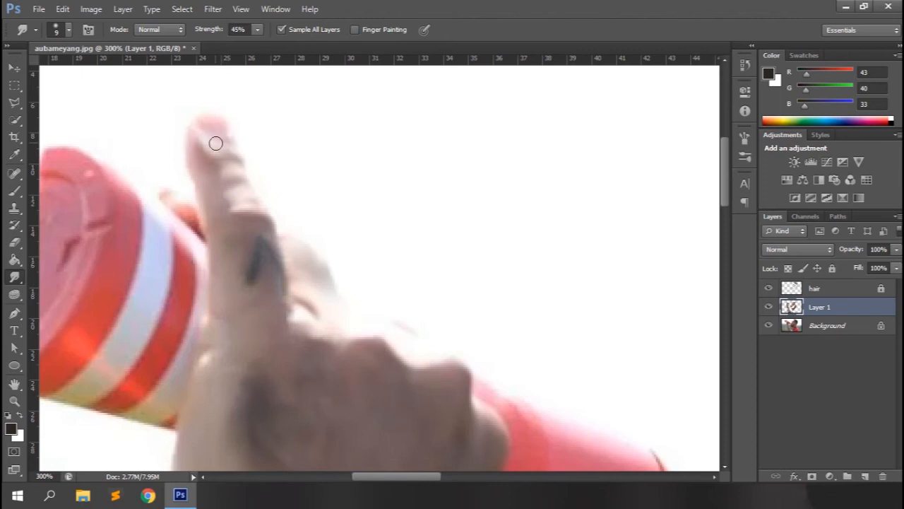
scroll(223, 143, down, 2)
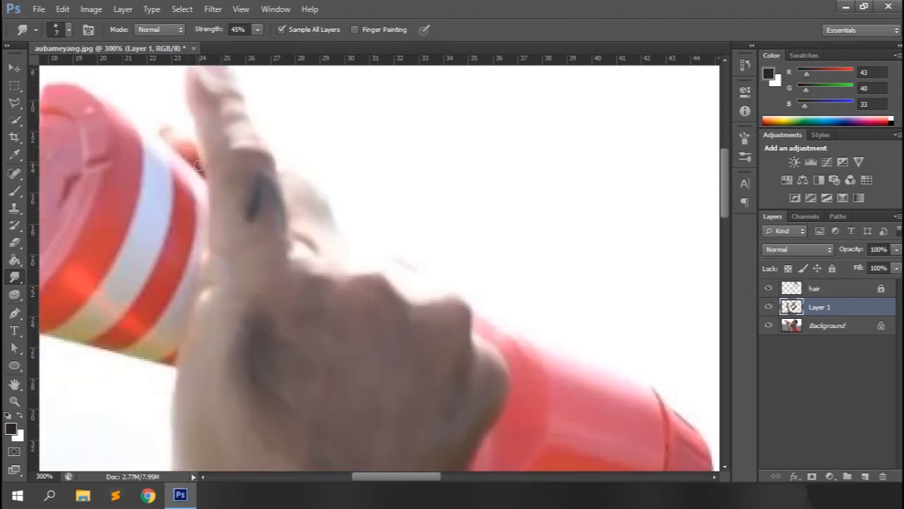
scroll(285, 234, down, 3)
scroll(285, 235, up, 1)
Smudge along the wrist tattoo and the forearm lettering with a 5 px brush at 82% strength
key(8)
key(2)
key(bracketleft)
key(bracketleft)
scroll(270, 125, down, 9)
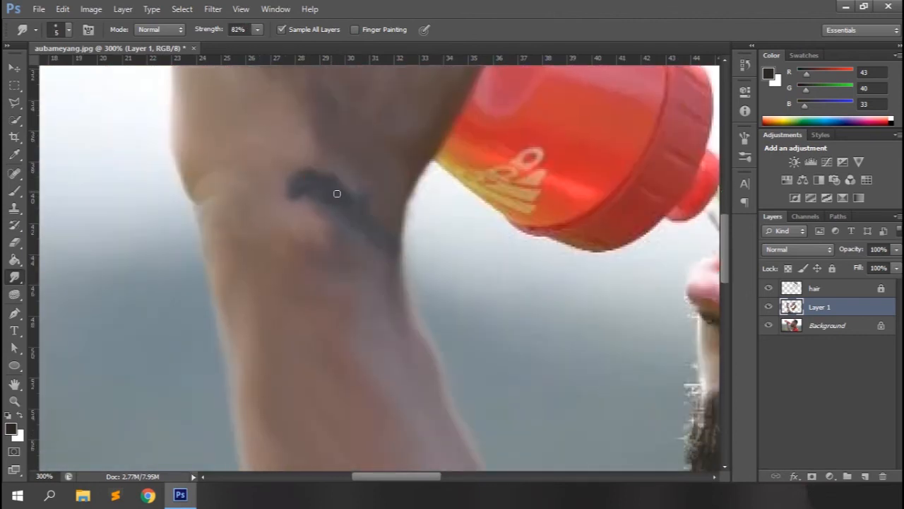
scroll(368, 231, down, 10)
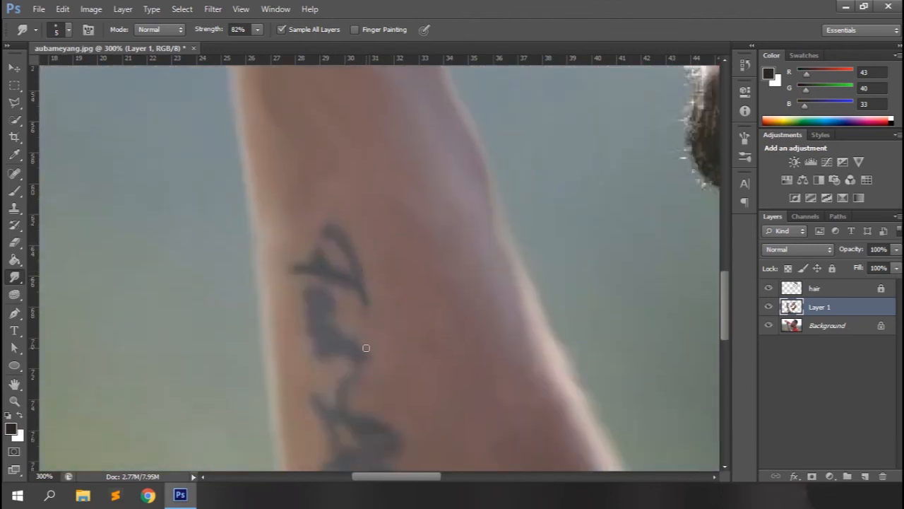
scroll(366, 348, down, 2)
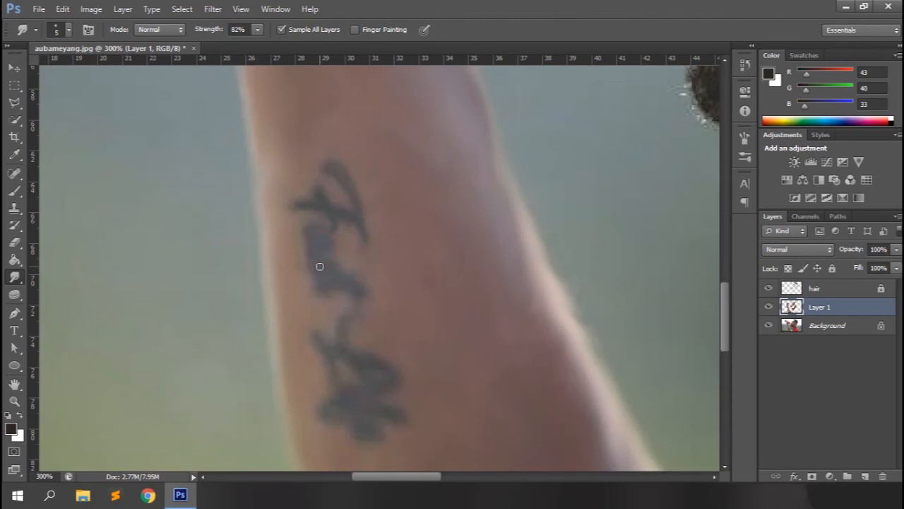
Sample dark grey (78, 79, 82) from the forearm tattoo as foreground colour, and repaint the lettering with Finger Painting on at 5 px
click(10, 428)
click(344, 205)
click(697, 276)
click(354, 29)
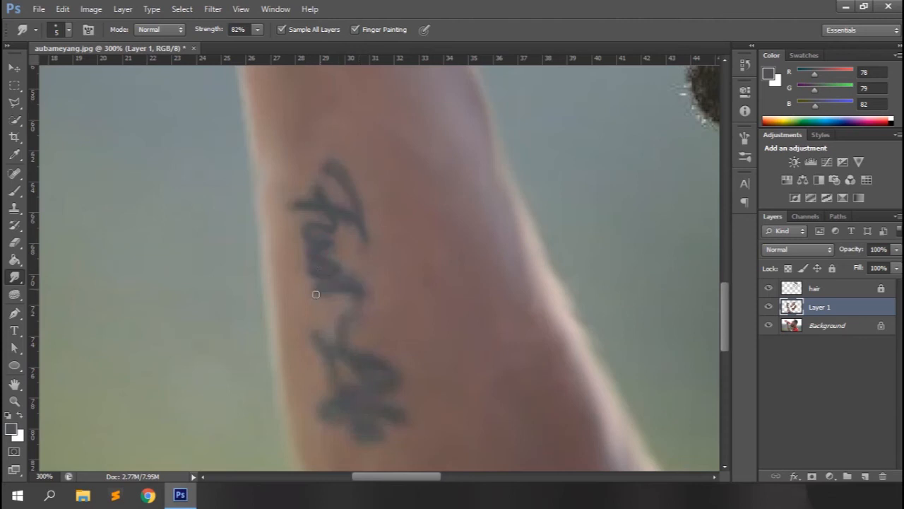
scroll(353, 277, down, 1)
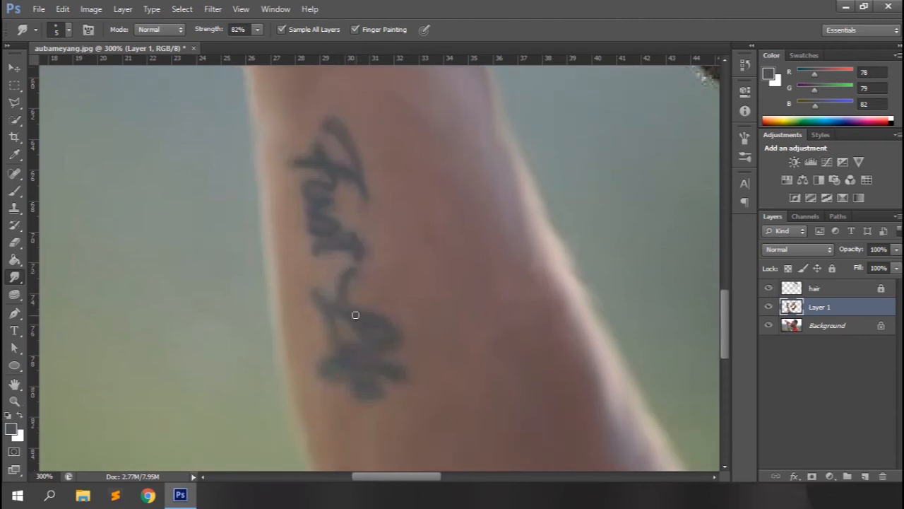
scroll(336, 331, down, 1)
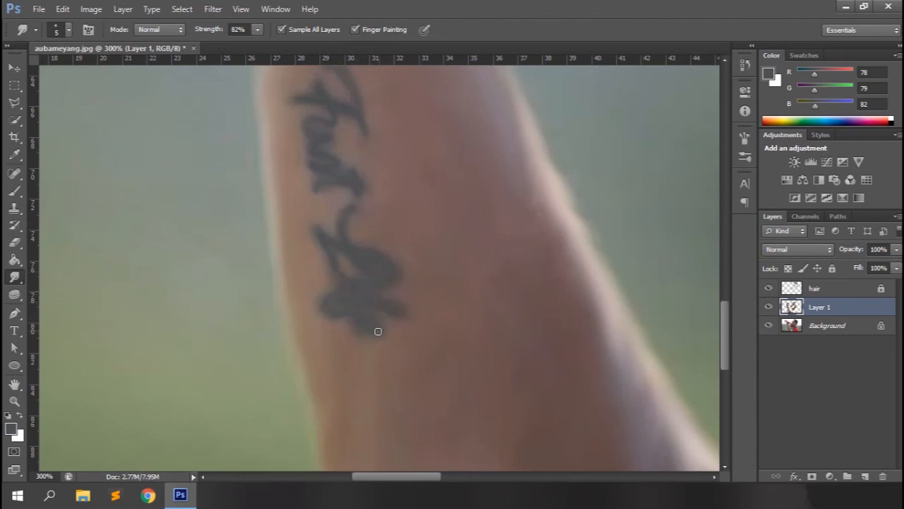
Turn off Finger Painting, smudge the skin around the tattoo at 15 px and 45% strength, and check the whole image
key(])
key(])
key(])
key(])
key(])
key(])
click(356, 31)
drag(216, 31, 199, 31)
scroll(353, 152, up, 1)
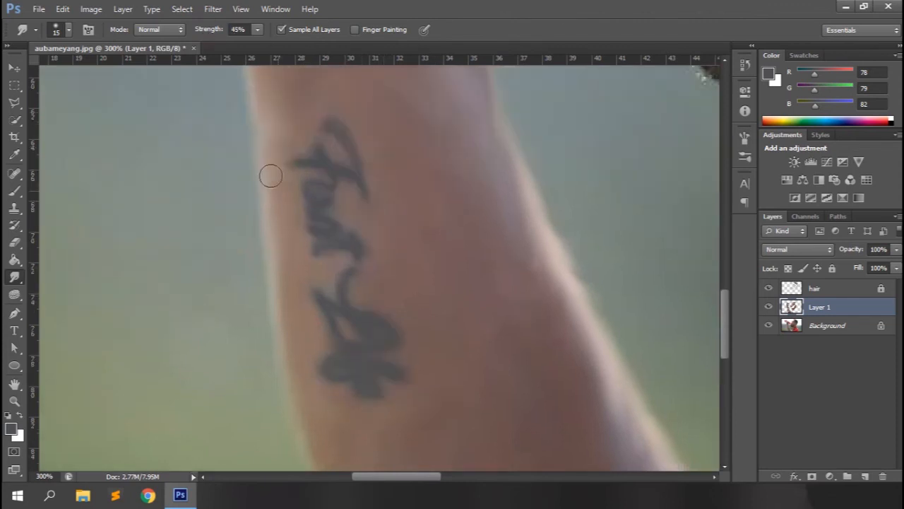
key(ctrl+0)
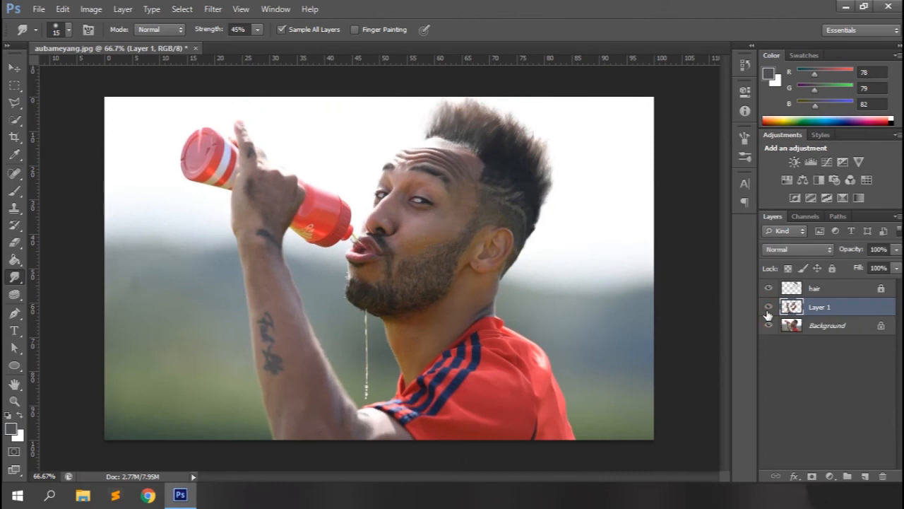
Smudge the jersey's front edge from the sleeve stripes up to the collar at 15 px and 45% strength
key(ctrl+plus)
key(ctrl+plus)
drag(724, 256, 737, 337)
drag(462, 479, 495, 488)
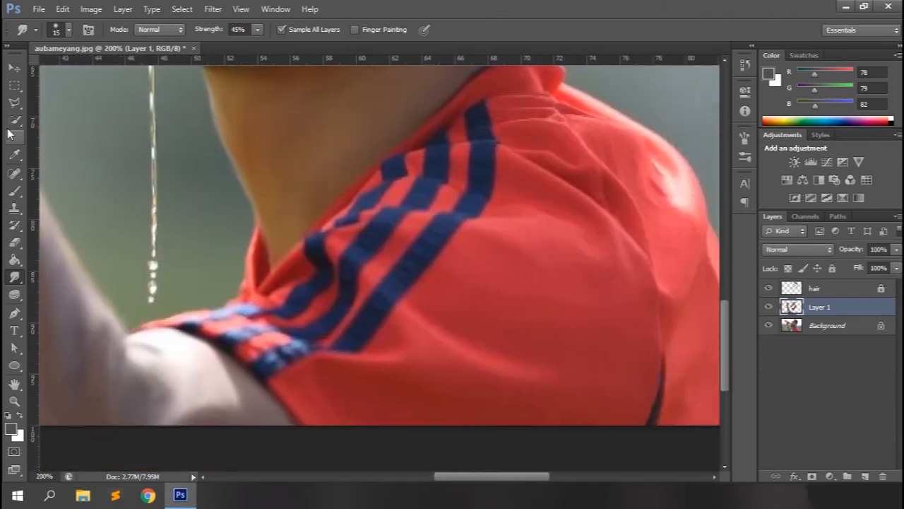
drag(141, 328, 275, 311)
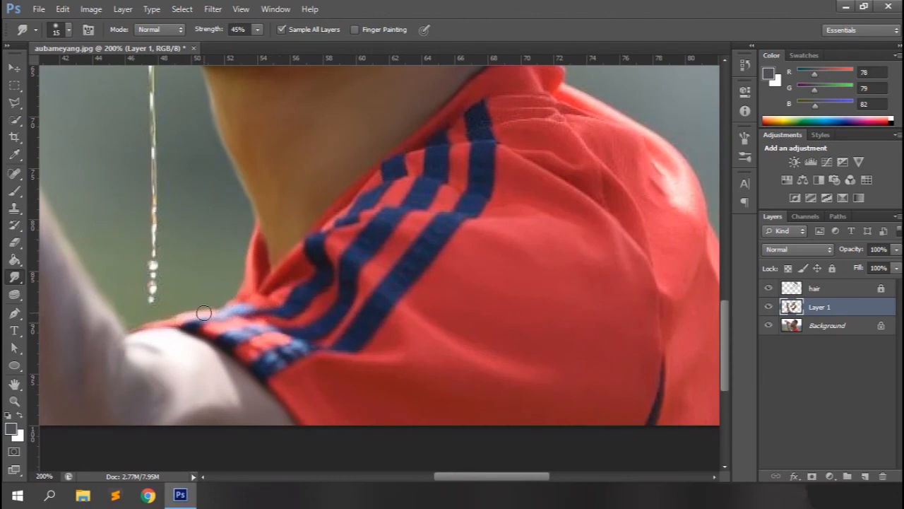
mouse_move(294, 277)
mouse_down()
mouse_move(317, 256)
mouse_move(315, 230)
mouse_move(422, 141)
mouse_up()
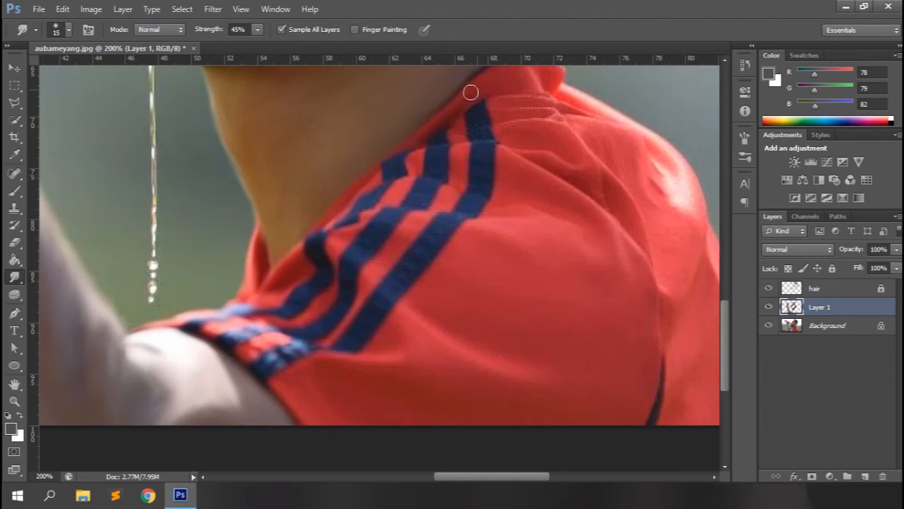
Smudge the navy shoulder stripes and the red fabric folds beside the collar smooth at 15 px
scroll(424, 177, up, 2)
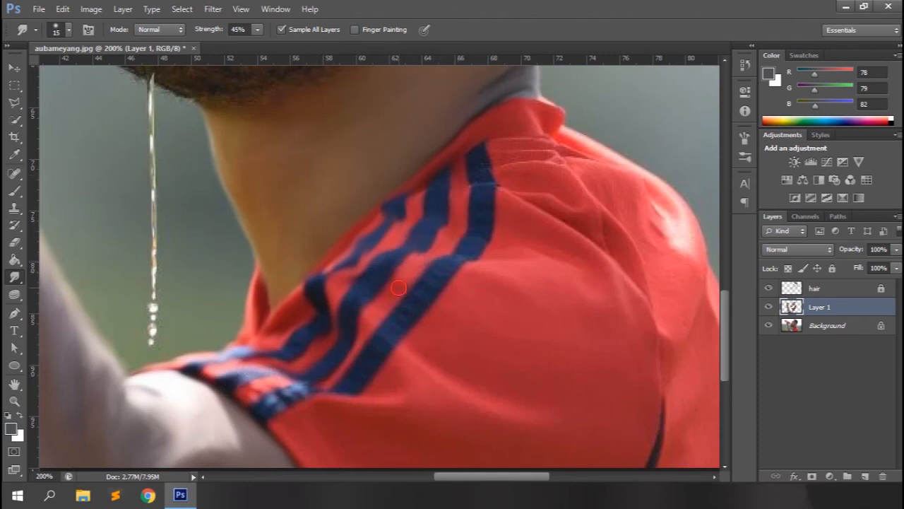
mouse_move(330, 380)
mouse_down()
mouse_move(243, 394)
mouse_move(260, 411)
mouse_move(359, 376)
mouse_move(472, 243)
mouse_move(480, 177)
mouse_up()
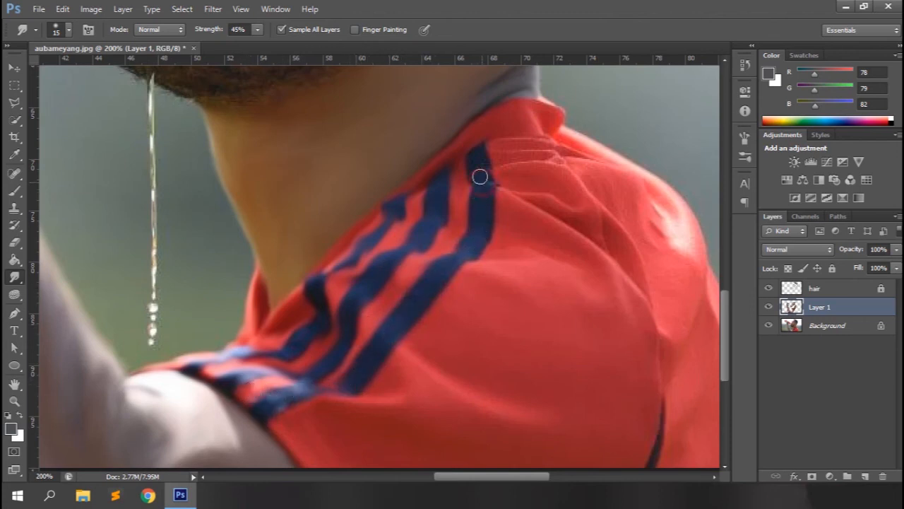
mouse_move(503, 146)
mouse_down()
mouse_move(554, 151)
mouse_move(503, 159)
mouse_move(561, 190)
mouse_move(510, 188)
mouse_move(584, 210)
mouse_move(547, 207)
mouse_move(601, 245)
mouse_move(515, 204)
mouse_move(556, 259)
mouse_move(551, 248)
mouse_move(482, 270)
mouse_move(450, 306)
mouse_up()
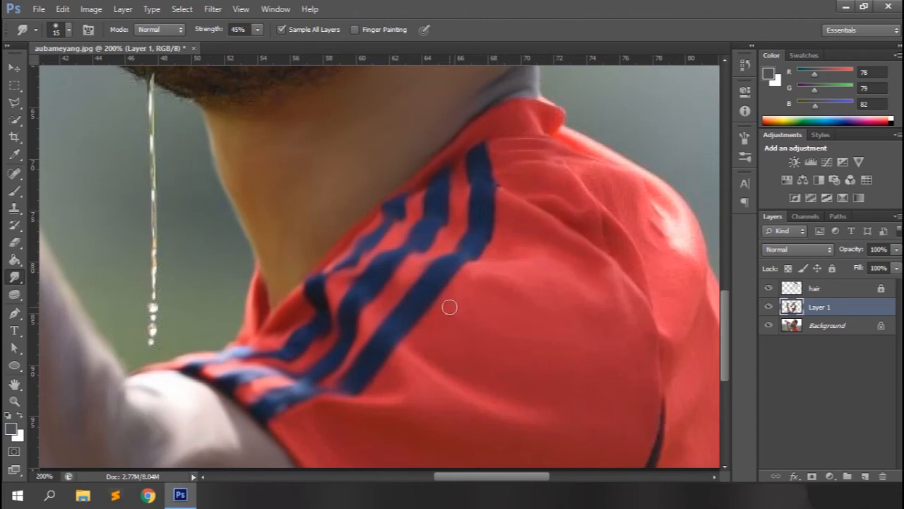
mouse_move(632, 167)
mouse_down()
mouse_move(683, 210)
mouse_move(688, 240)
mouse_move(680, 247)
mouse_move(674, 234)
mouse_move(679, 244)
mouse_move(667, 252)
mouse_move(697, 299)
mouse_move(689, 279)
mouse_move(658, 270)
mouse_move(619, 197)
mouse_move(586, 175)
mouse_move(600, 260)
mouse_up()
Enlarge the smudge brush to 30 px and smooth the jersey's sleeve down to the lower edge of the image
scroll(646, 400, down, 1)
key(])
key(])
key(])
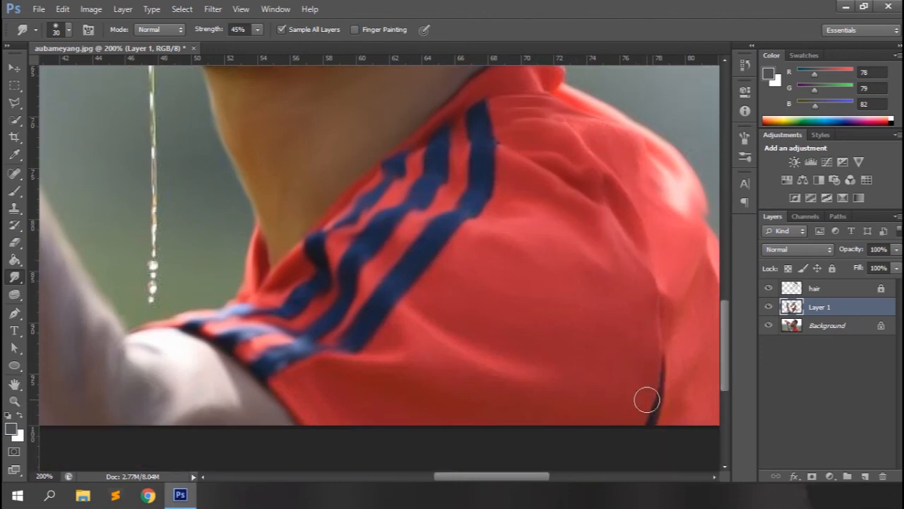
scroll(590, 325, down, 1)
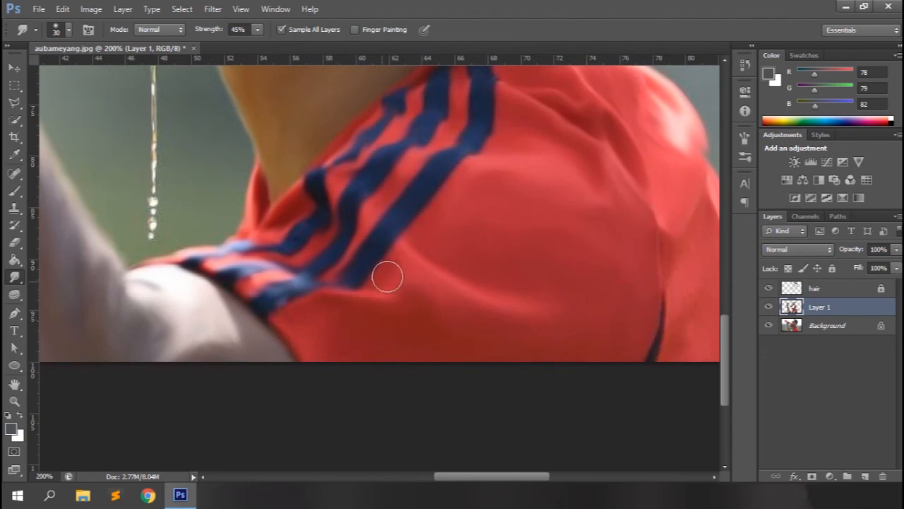
scroll(523, 228, up, 1)
Smudge the back of the jersey and its outer edge at 30 px, and check Layer 1's effect on the image
drag(472, 477, 528, 485)
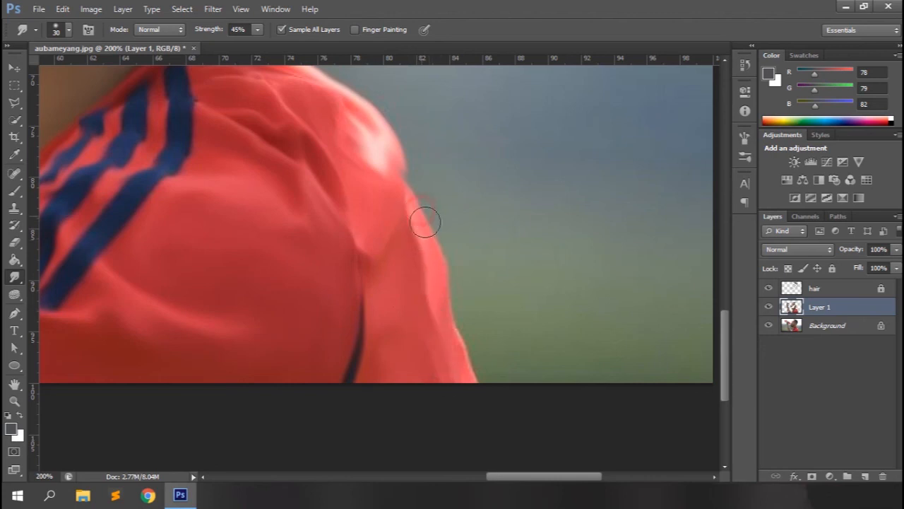
scroll(338, 305, up, 3)
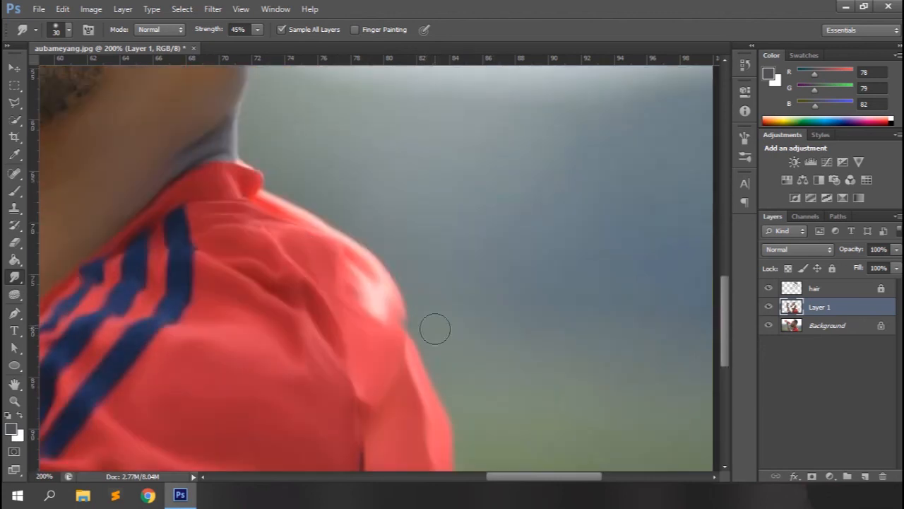
scroll(310, 250, up, 5)
key(ctrl+minus)
key(ctrl+minus)
click(769, 307)
click(769, 307)
Smudge the jersey's outer back edge against the background at 10 px, raising the strength to 73%
key(ctrl+plus)
key(ctrl+plus)
drag(481, 484, 561, 484)
scroll(489, 241, down, 6)
key(bracketleft)
key(bracketleft)
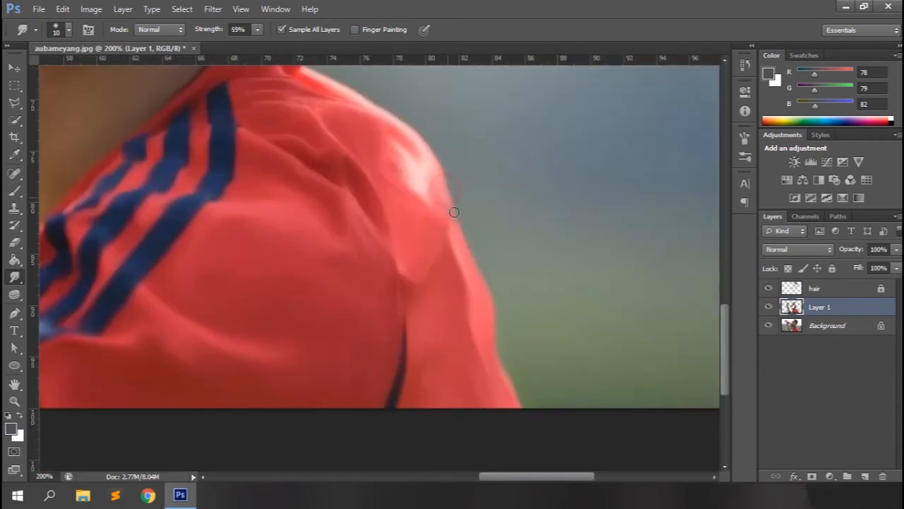
key(7)
key(3)
Smudge the thin water stream below the beard along its length at 10 px and 45% strength
key(ctrl+minus)
key(ctrl+minus)
key(ctrl+minus)
key(ctrl+plus)
key(ctrl+plus)
key(ctrl+plus)
key(ctrl+plus)
drag(723, 257, 723, 309)
drag(202, 33, 185, 34)
drag(322, 161, 323, 338)
scroll(325, 381, down, 3)
mouse_move(325, 334)
mouse_down()
mouse_move(324, 400)
mouse_move(324, 339)
mouse_move(322, 377)
mouse_up()
click(321, 336)
scroll(323, 317, up, 5)
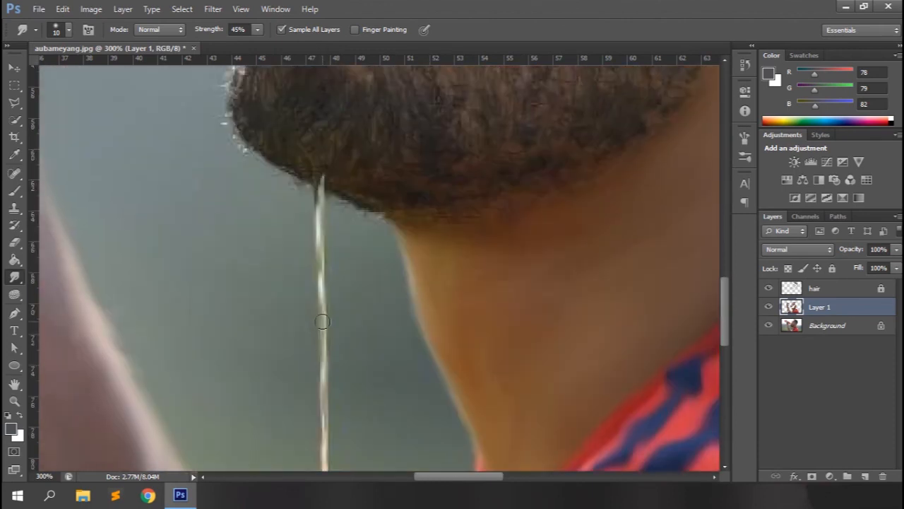
Smudge the bottle's pink base, defining details at 4 px and 79% strength and smoothing the surface at 9 px and 45%
scroll(394, 94, left, 4)
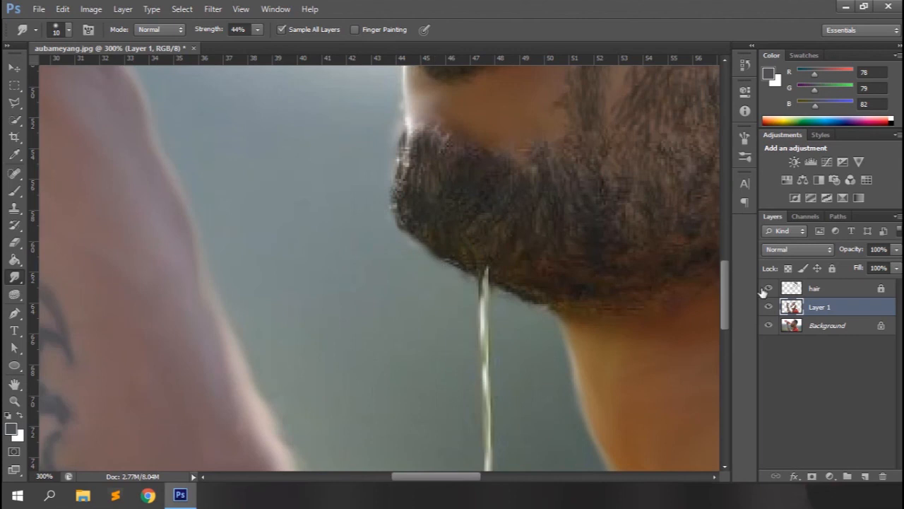
scroll(726, 249, up, 6)
scroll(726, 249, left, 5)
drag(726, 248, 725, 202)
drag(409, 478, 375, 479)
drag(203, 31, 227, 31)
key(bracketleft)
key(bracketleft)
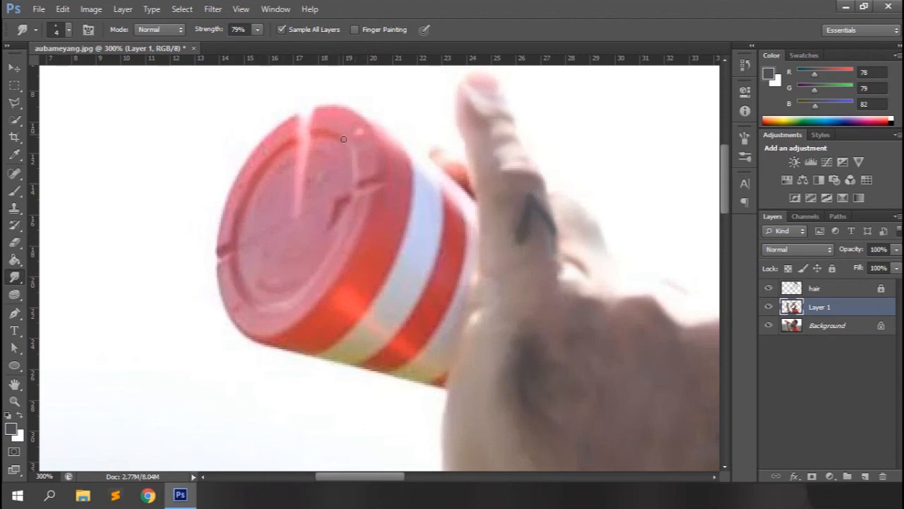
drag(194, 31, 182, 32)
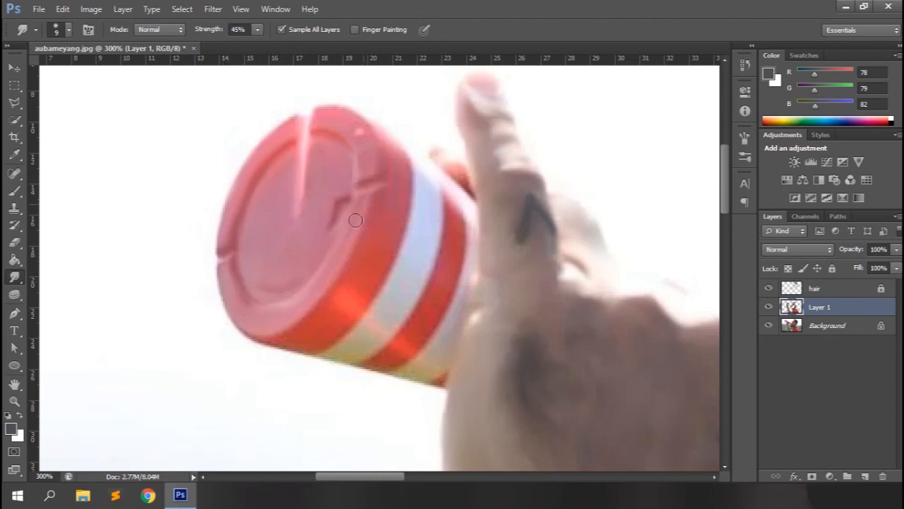
Smudge the bottle's red and white bands smooth at 9 px, and refine their edges at 4 px and 75% strength
scroll(376, 274, down, 2)
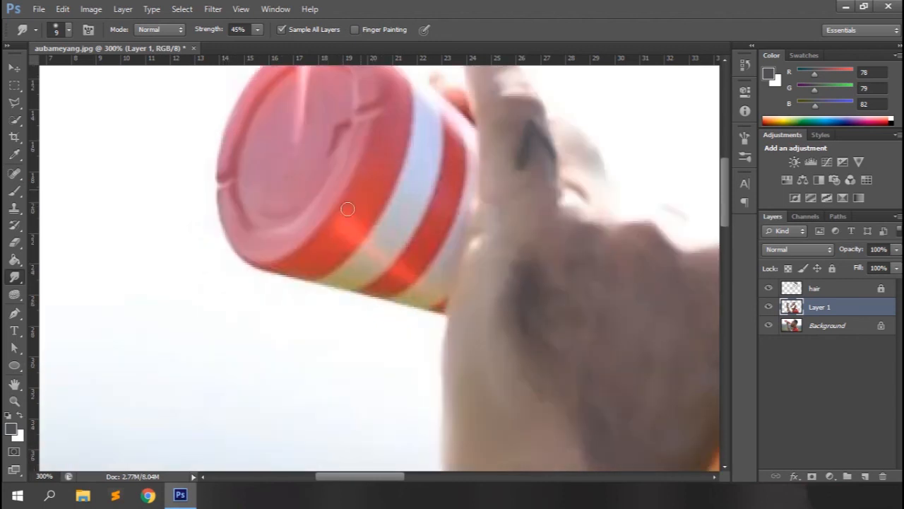
scroll(363, 213, up, 1)
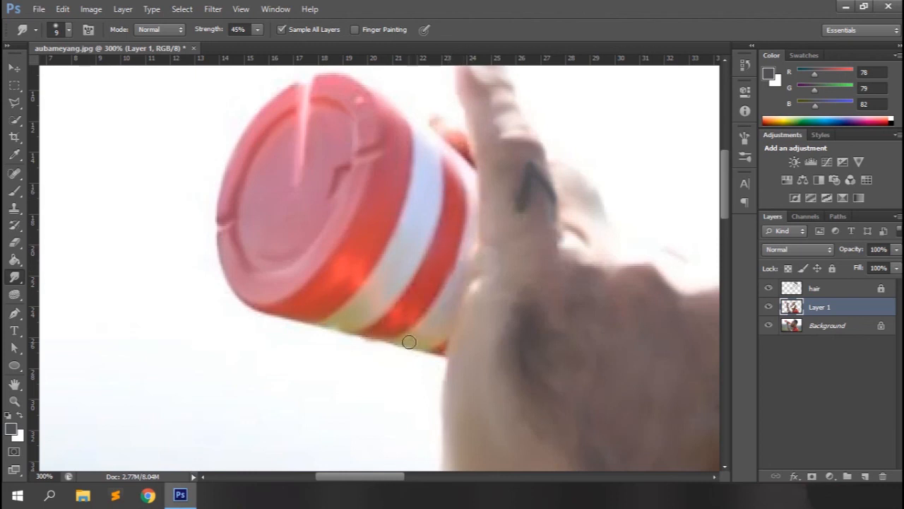
drag(218, 31, 225, 36)
drag(407, 126, 410, 160)
drag(380, 261, 315, 326)
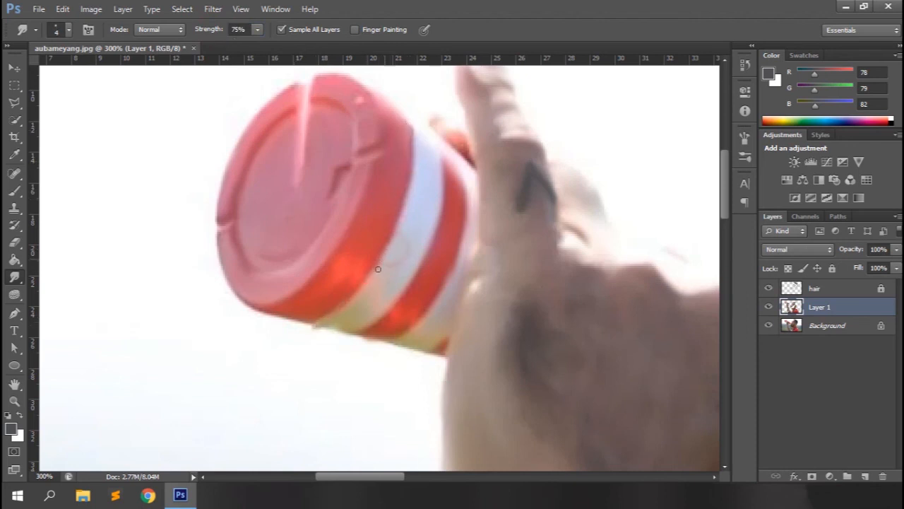
Smooth the red bottle body and cap between the hand and mouth with an 8 px smudge brush at 45% strength
drag(382, 476, 457, 477)
drag(727, 180, 727, 208)
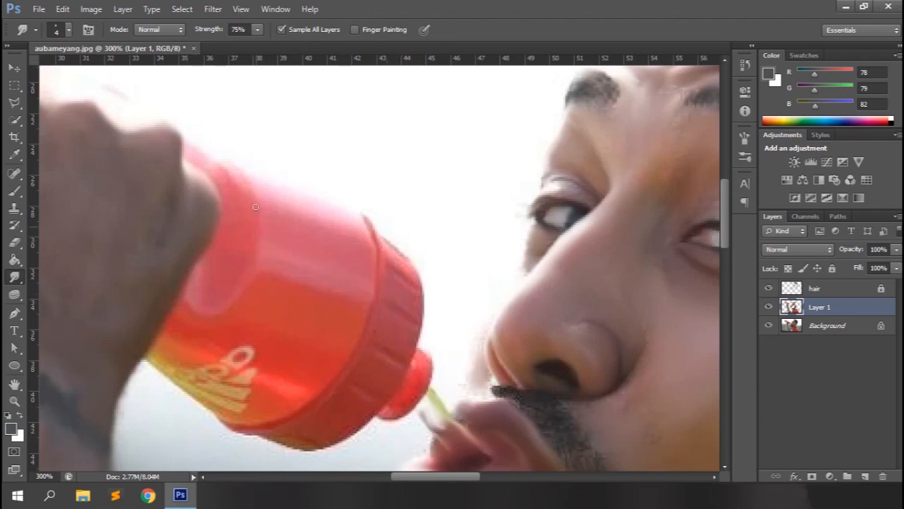
key(bracketright)
key(bracketright)
key(bracketright)
key(bracketright)
text(45)
drag(209, 166, 231, 185)
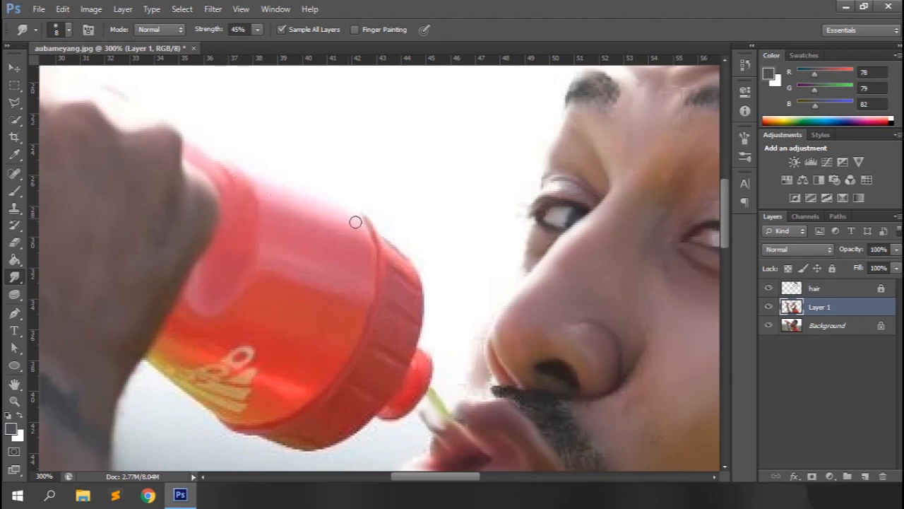
scroll(311, 226, down, 1)
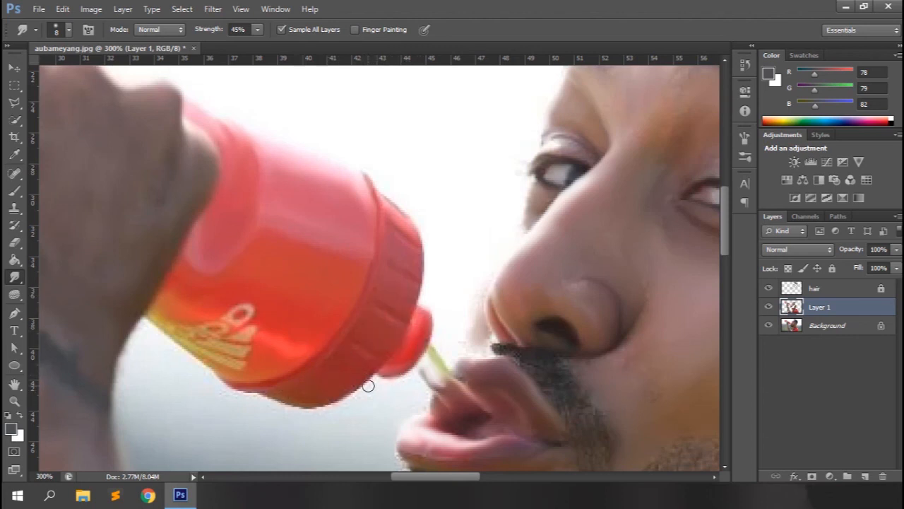
Repaint the bottle's logo in white using Finger Painting with a 4 px smudge brush at 80% strength
click(19, 417)
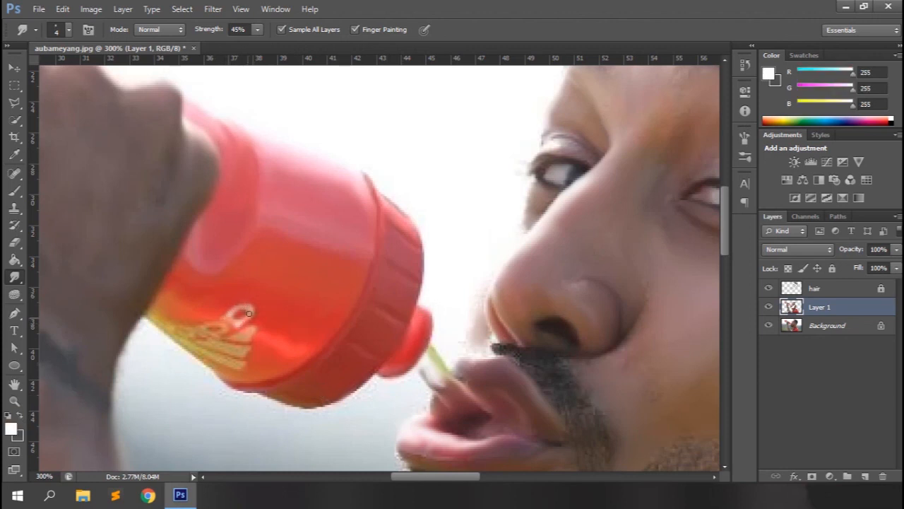
drag(214, 36, 203, 36)
mouse_move(229, 319)
mouse_down()
mouse_move(253, 312)
mouse_move(235, 307)
mouse_move(248, 317)
mouse_move(229, 339)
mouse_move(253, 329)
mouse_move(231, 337)
mouse_move(244, 338)
mouse_move(242, 358)
mouse_move(233, 347)
mouse_move(243, 350)
mouse_move(210, 343)
mouse_move(242, 358)
mouse_move(228, 349)
mouse_move(239, 366)
mouse_move(205, 344)
mouse_move(242, 352)
mouse_move(234, 355)
mouse_move(235, 337)
mouse_move(245, 336)
mouse_move(238, 373)
mouse_move(226, 356)
mouse_move(233, 366)
mouse_move(192, 345)
mouse_move(232, 365)
mouse_move(225, 338)
mouse_move(205, 330)
mouse_move(219, 335)
mouse_move(220, 324)
mouse_move(204, 327)
mouse_move(221, 326)
mouse_move(184, 337)
mouse_move(192, 334)
mouse_move(170, 325)
mouse_up()
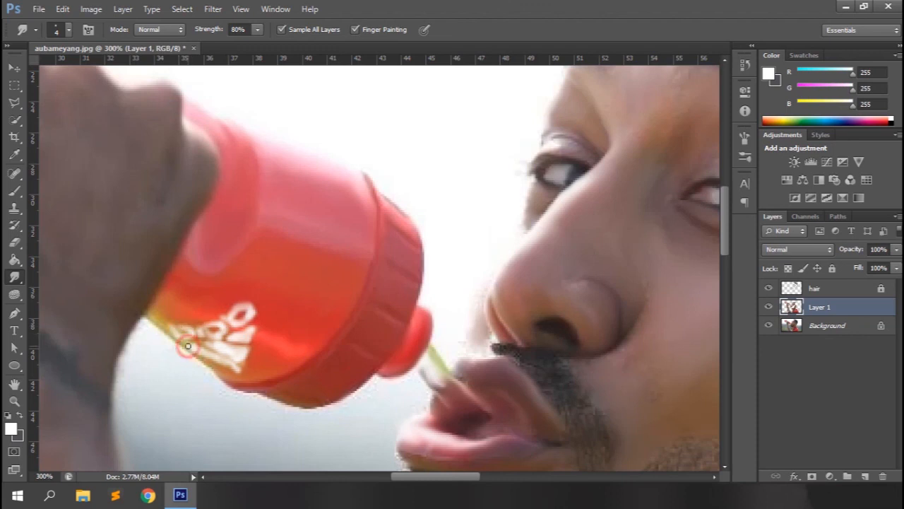
Turn off Finger Painting and smudge the bottle's lower edge beside the hand at 10 px and 40% strength
key(bracketright)
key(bracketright)
key(bracketright)
key(bracketright)
key(bracketright)
key(bracketright)
key(4)
click(355, 30)
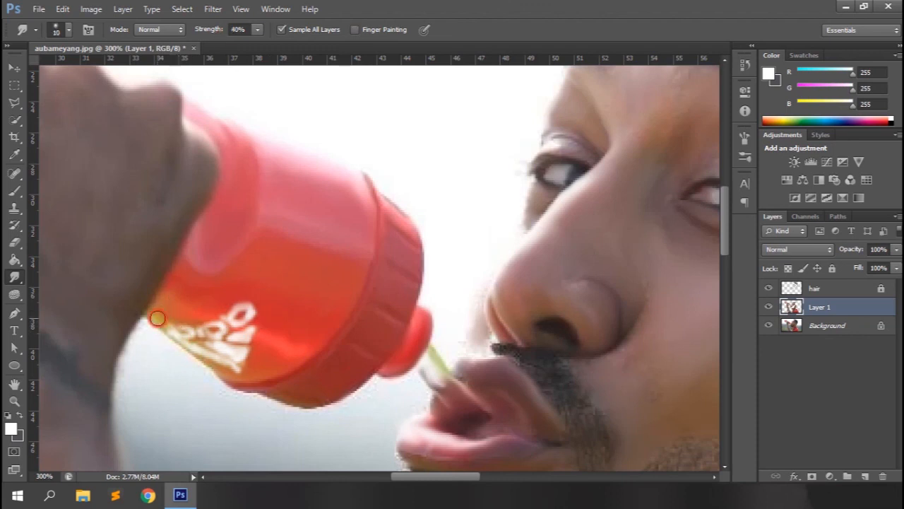
Compare the retouched layers with the original photo across the whole image and close up on the face, beard and hair
key(ctrl+0)
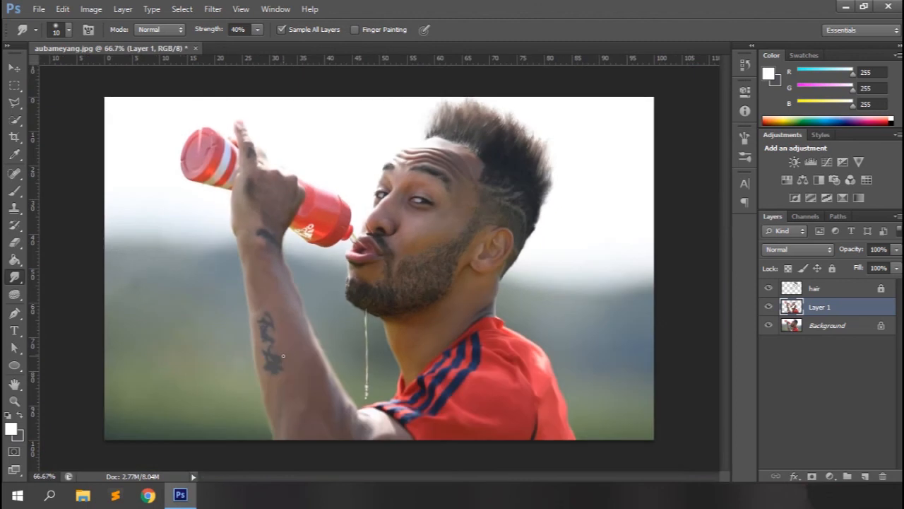
alt+click(768, 325)
alt+click(768, 326)
key(ctrl+plus)
key(ctrl+plus)
drag(483, 477, 503, 477)
mouse_move(725, 254)
mouse_down()
mouse_move(734, 224)
mouse_move(735, 245)
mouse_up()
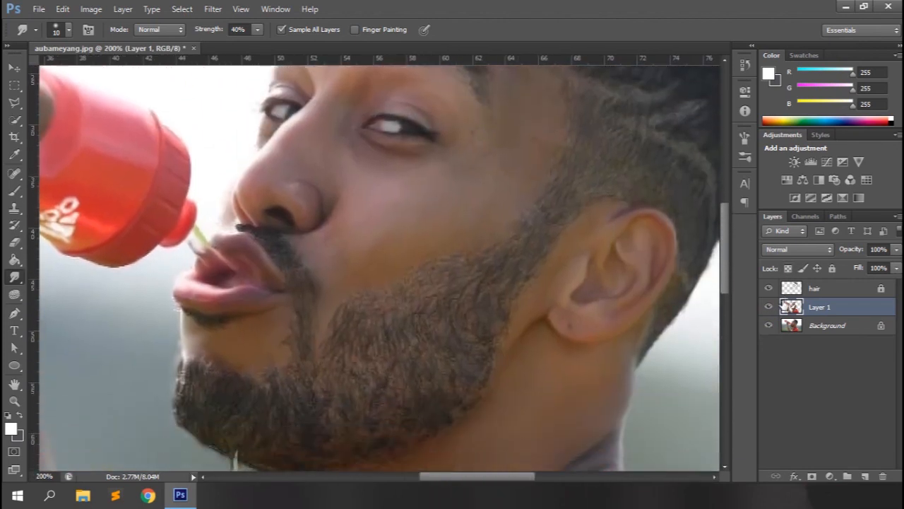
alt+click(768, 327)
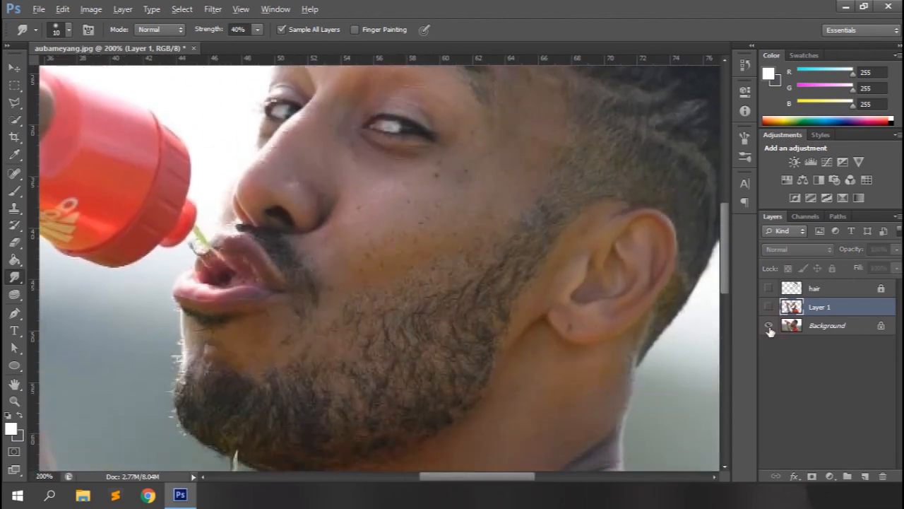
alt+click(768, 327)
drag(727, 273, 727, 242)
drag(455, 477, 469, 481)
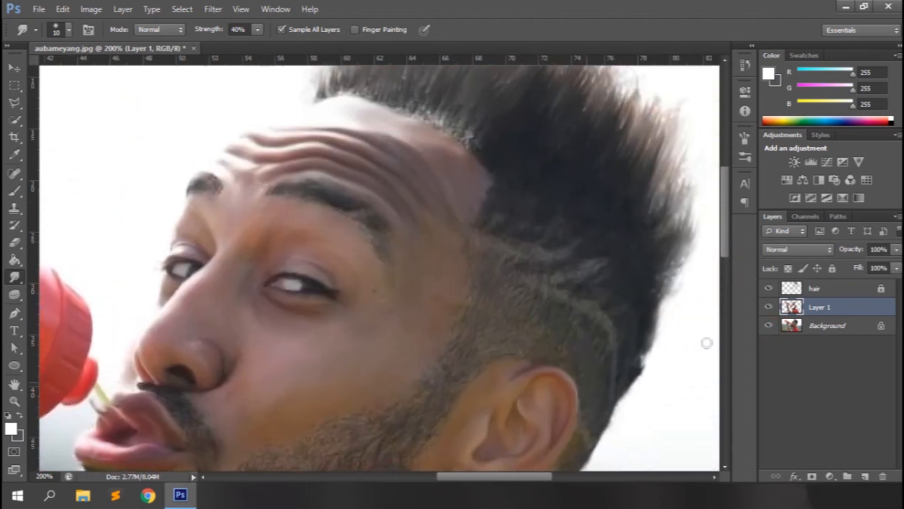
alt+click(769, 326)
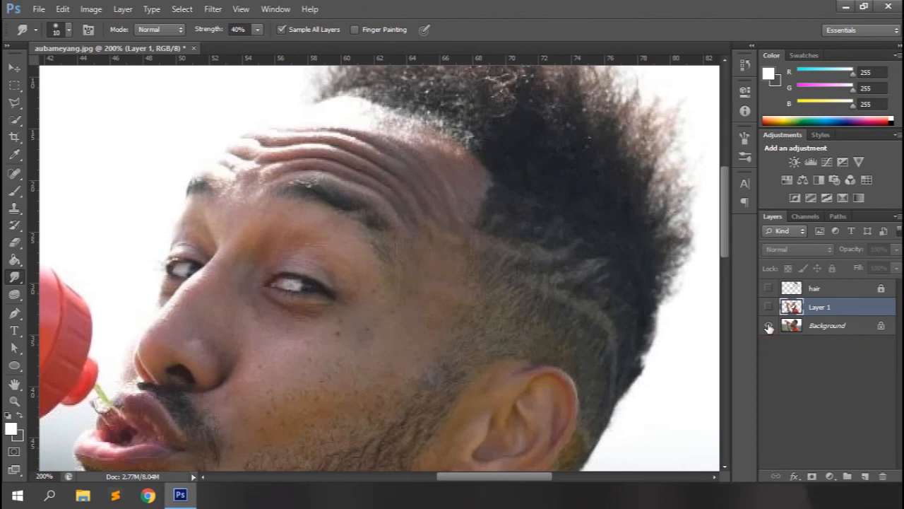
alt+click(768, 327)
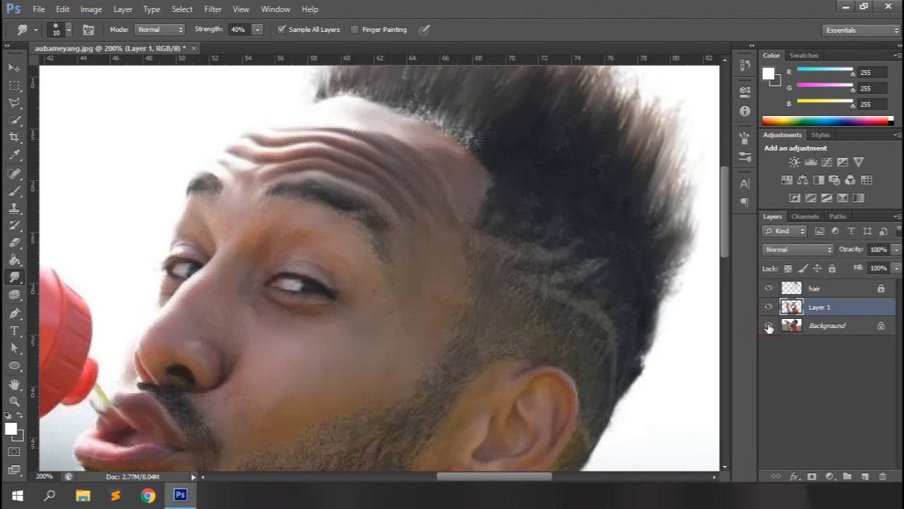
key(ctrl+0)
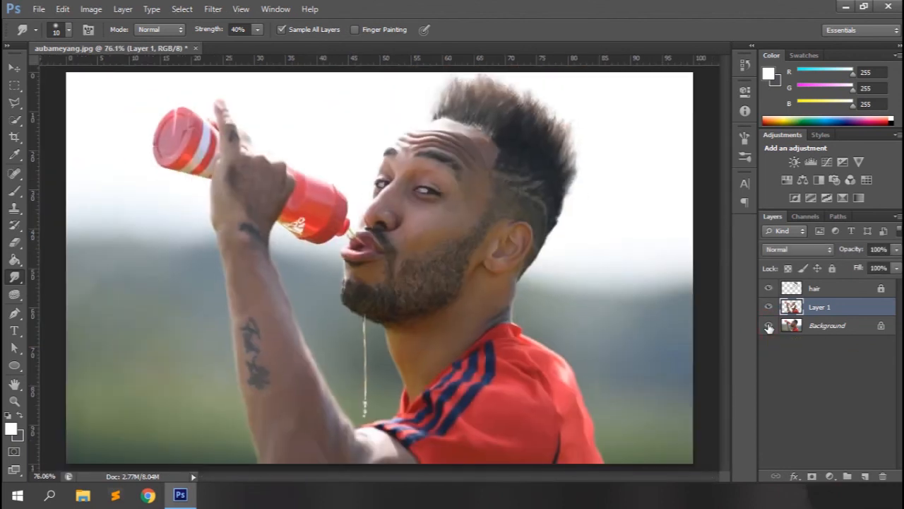